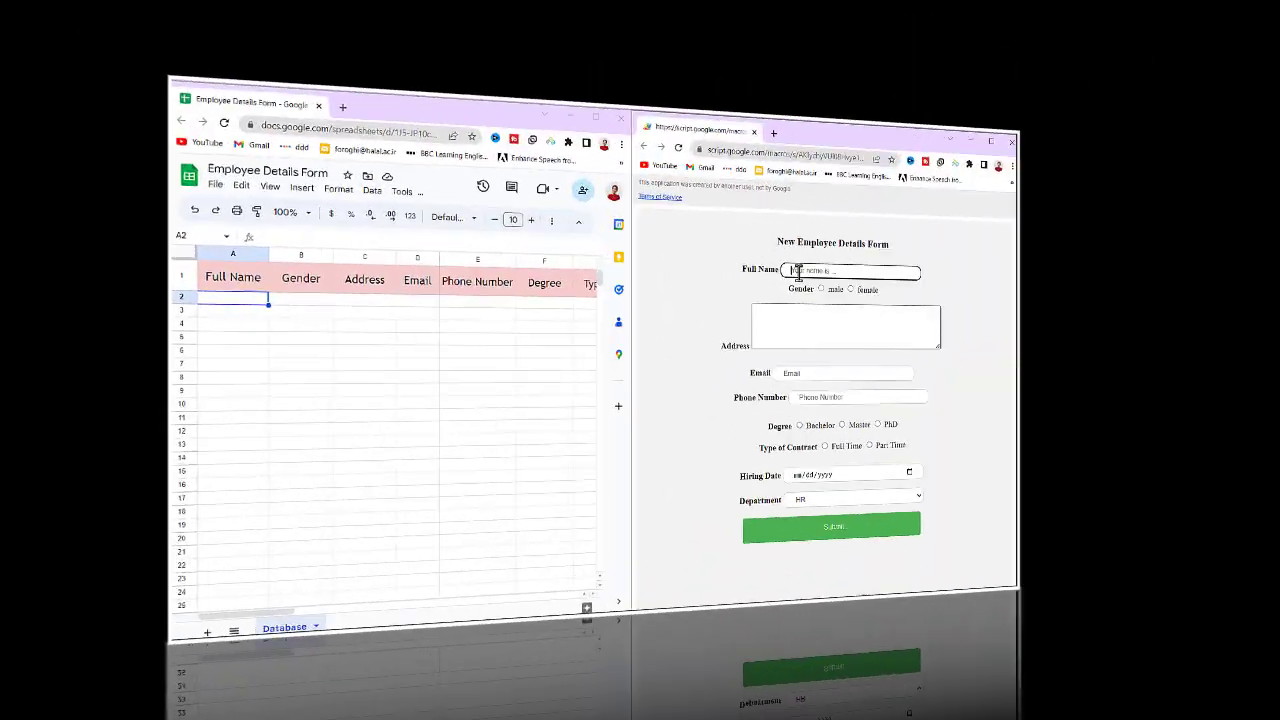
Fill the demo form with name Eli, female gender, email e@e. and phone 258258.
type("El")
type("i")
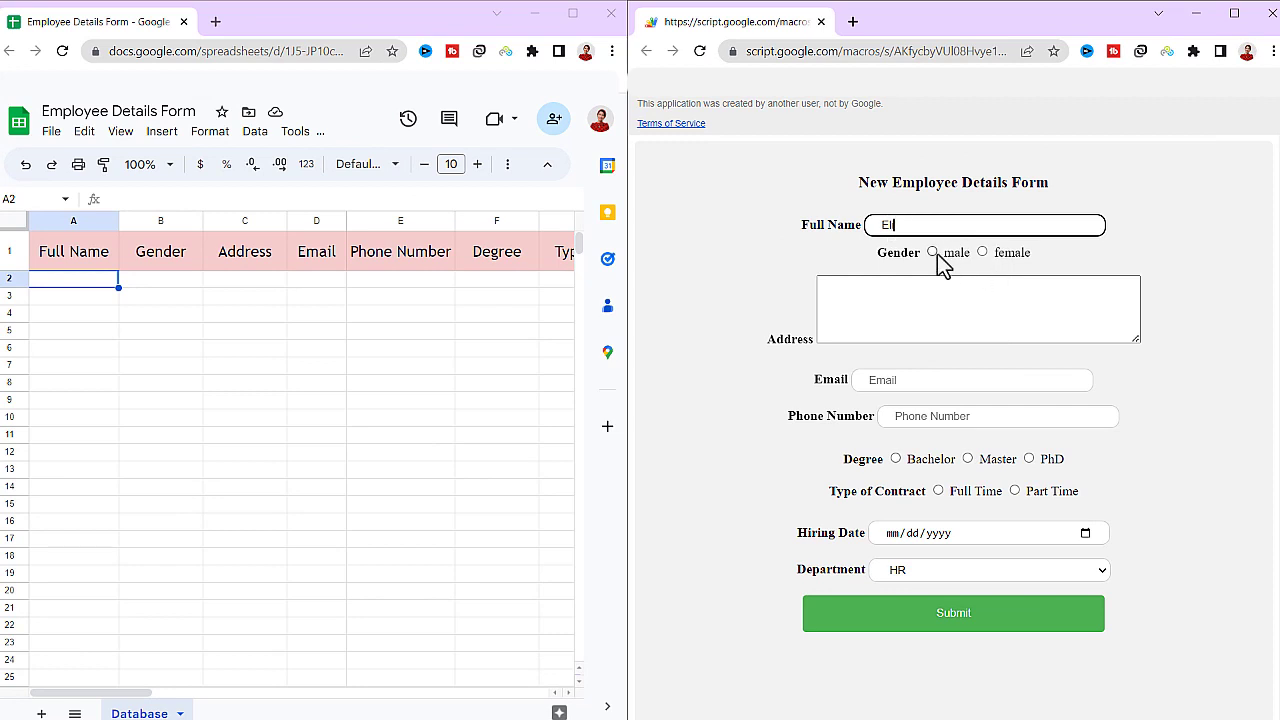
key("Tab")
key("Right")
key("Tab")
left_click(929, 379)
type("e@e.")
left_click(894, 417)
type("258258")
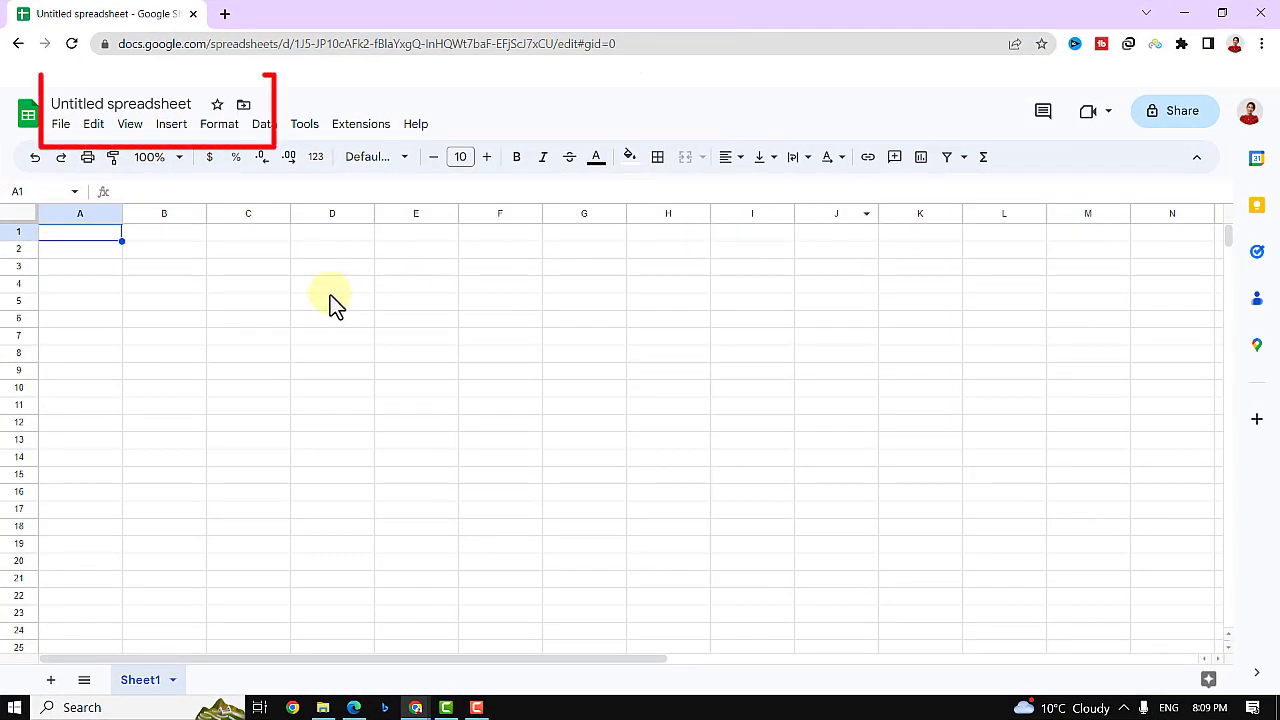
Title the spreadsheet 'Employee Details Form'.
left_click(93, 103)
type("Employee Details Form")
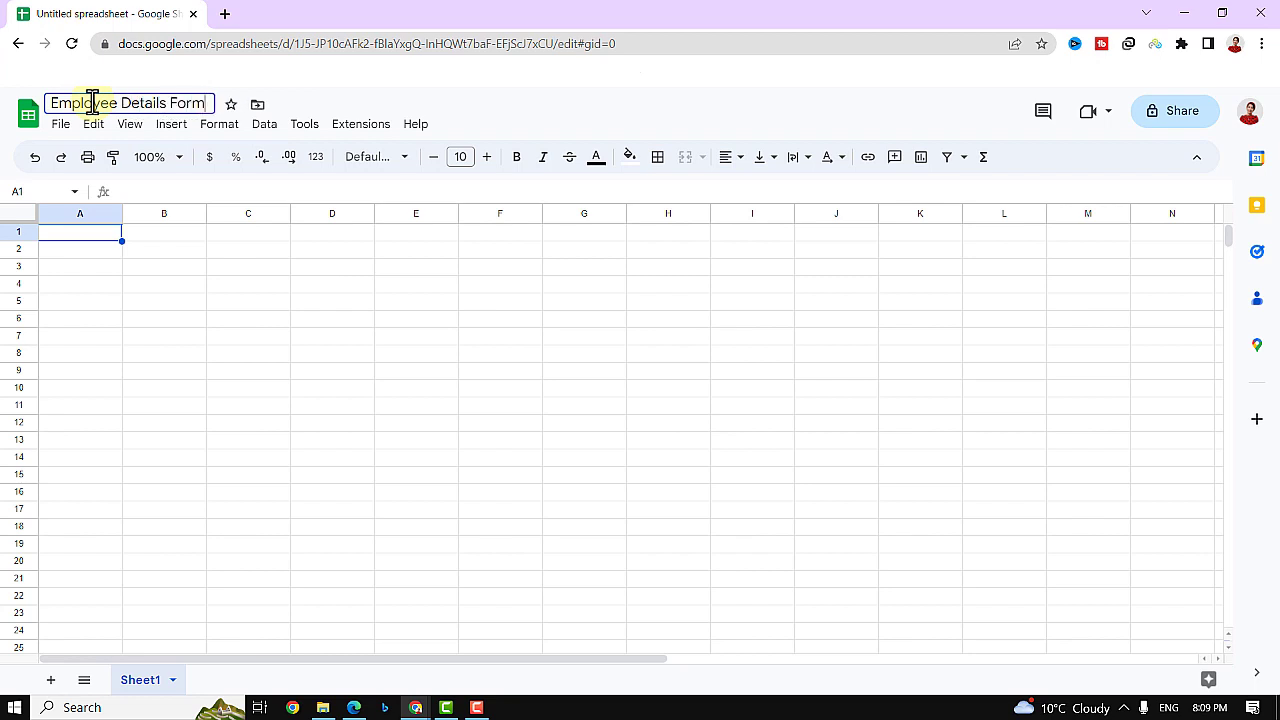
key("Return")
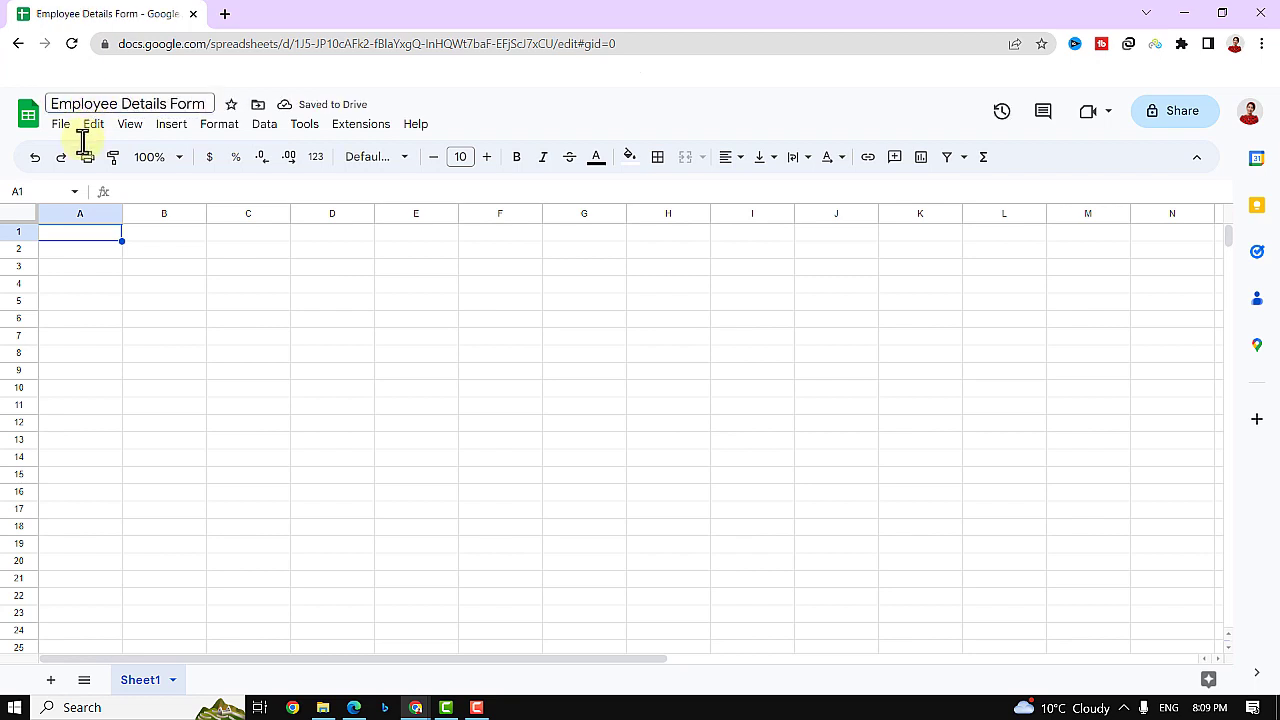
Rename the Sheet1 tab to 'Database'.
right_click(143, 697)
left_click(188, 476)
type("Database")
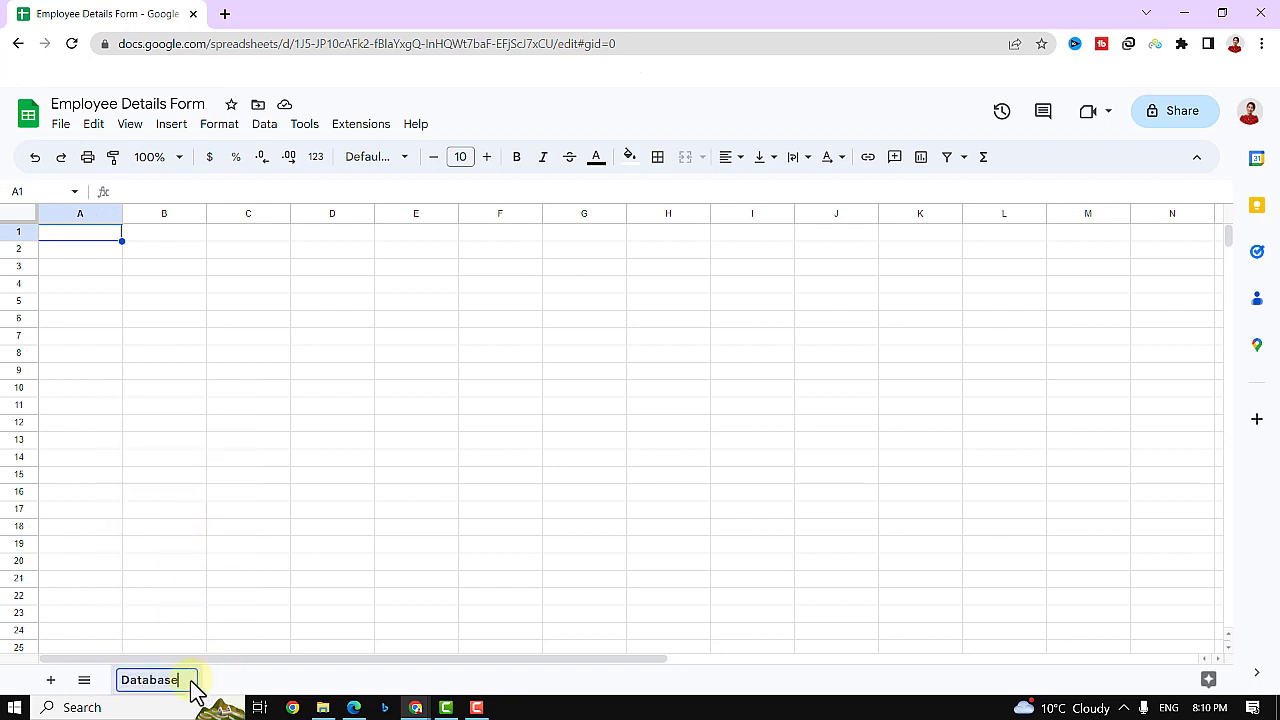
left_click(165, 630)
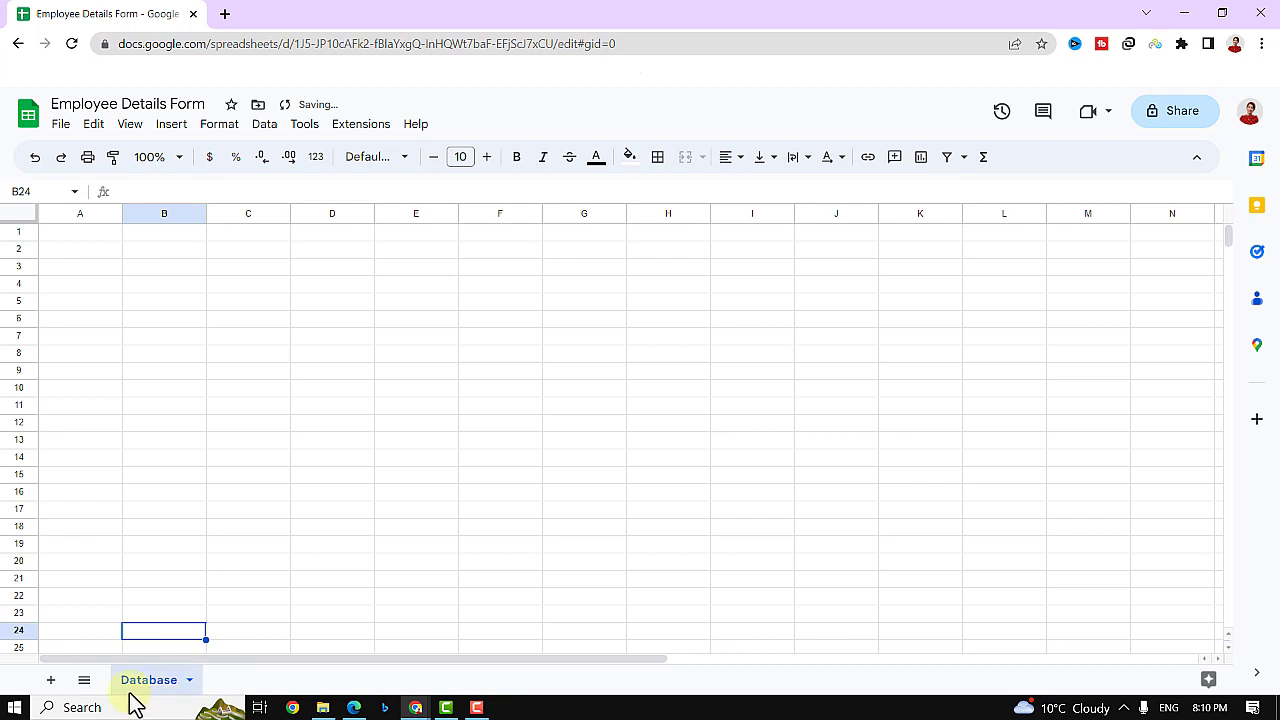
Make row 1 taller and enter headers Full Name, Gender, Address and Email in A1:D1.
left_click(84, 235)
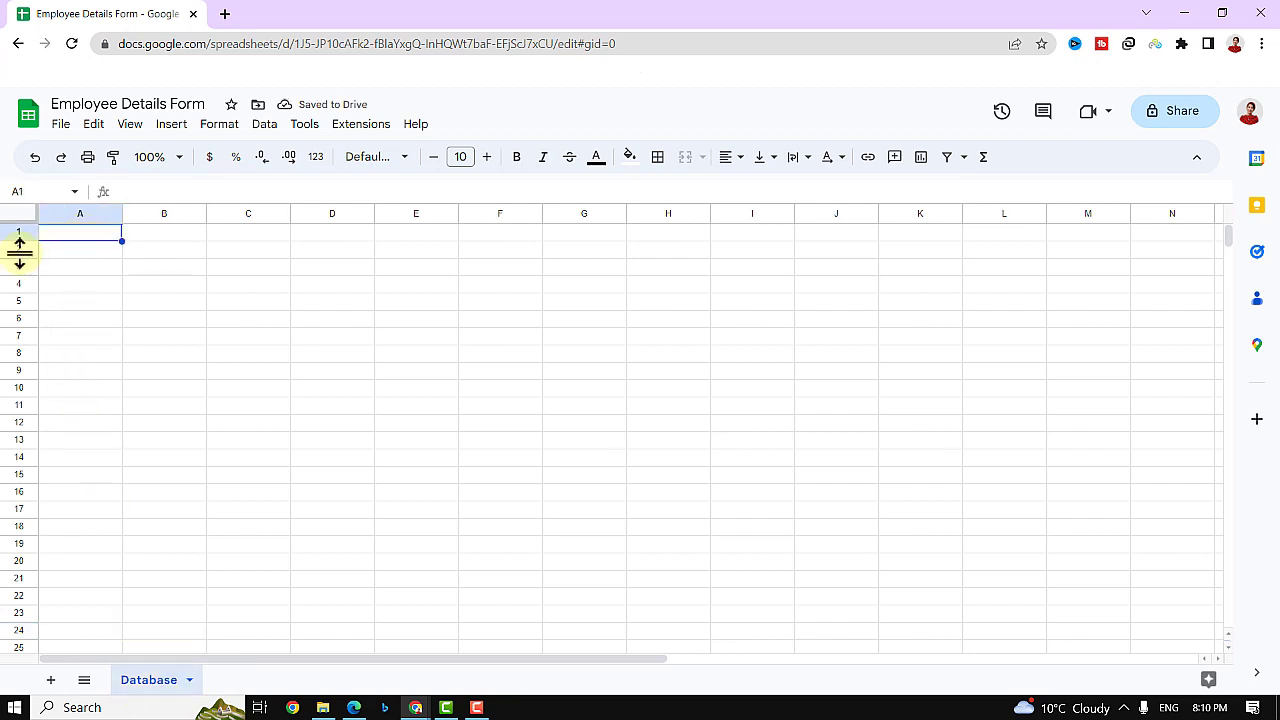
left_click_drag(24, 240, 24, 257)
type("Full Name")
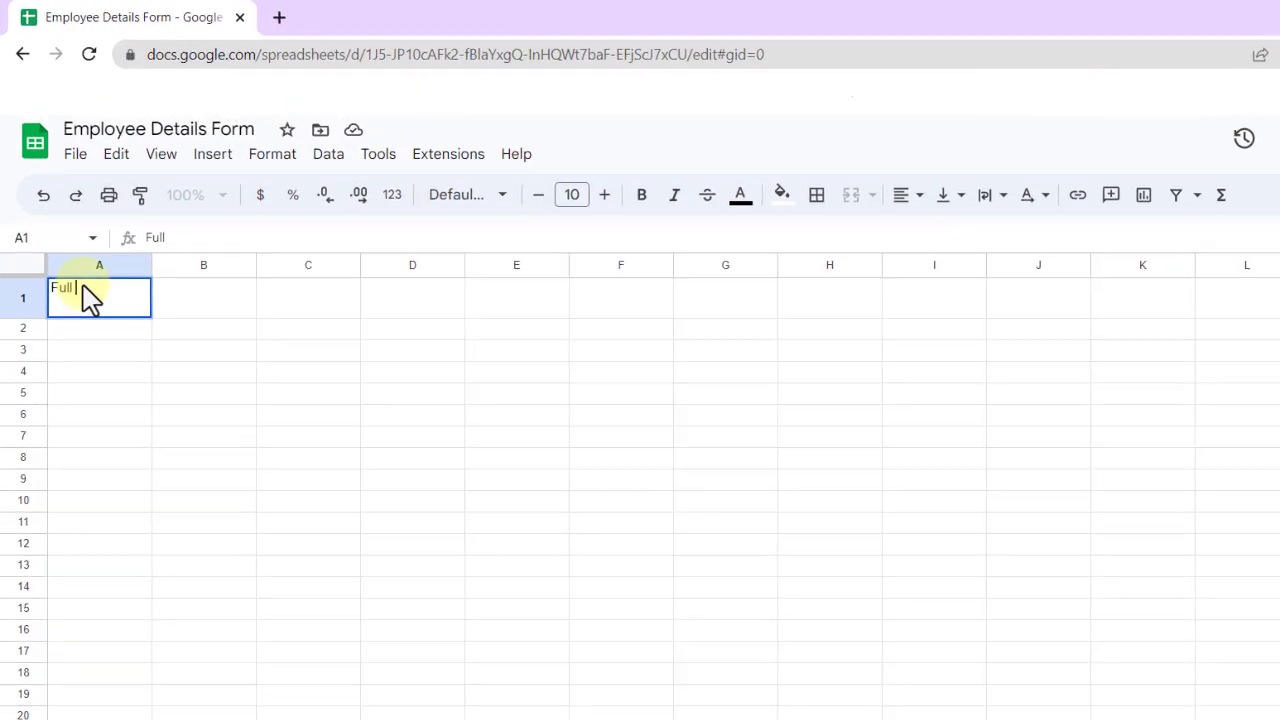
left_click(190, 318)
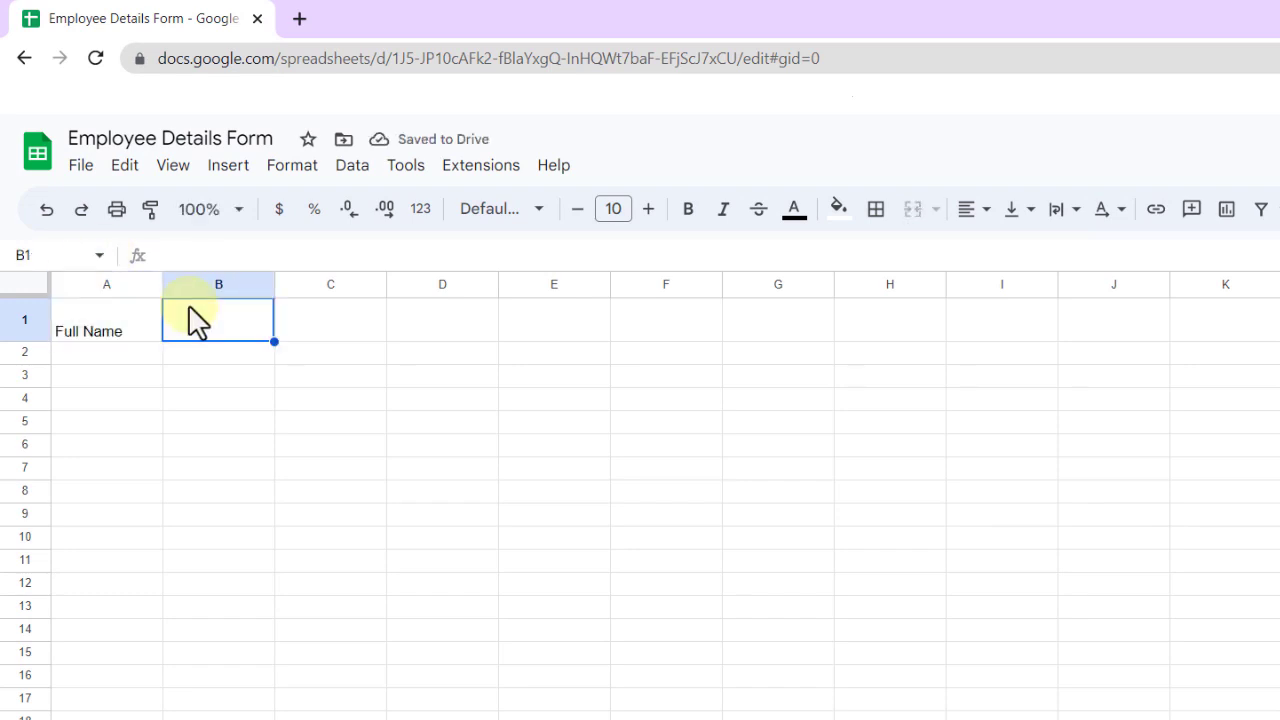
type("Gender")
key("Tab")
type("Address")
key("Tab")
type("Ema")
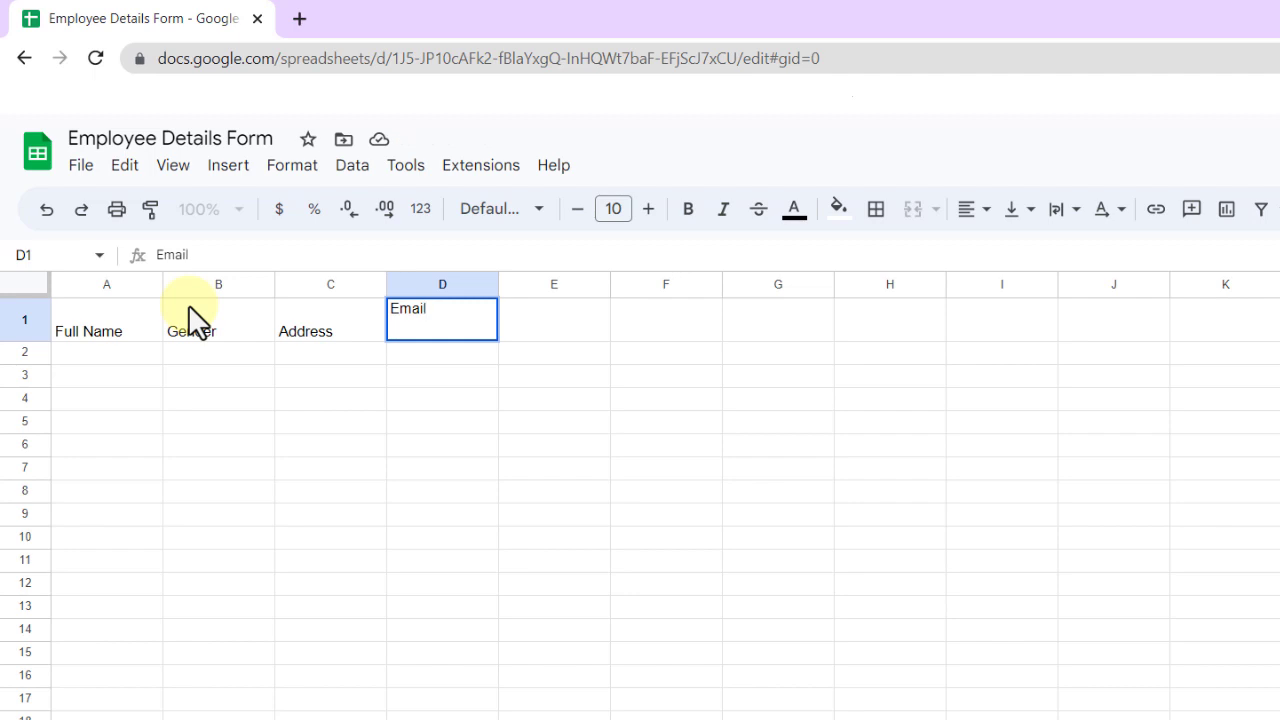
type("il")
key("Tab")
Enter headers Phone Number, Degree, Type of Contract, Hiring Date and Department in E1:I1.
type("Phone Number")
key("Tab")
type("Degree")
key("Tab")
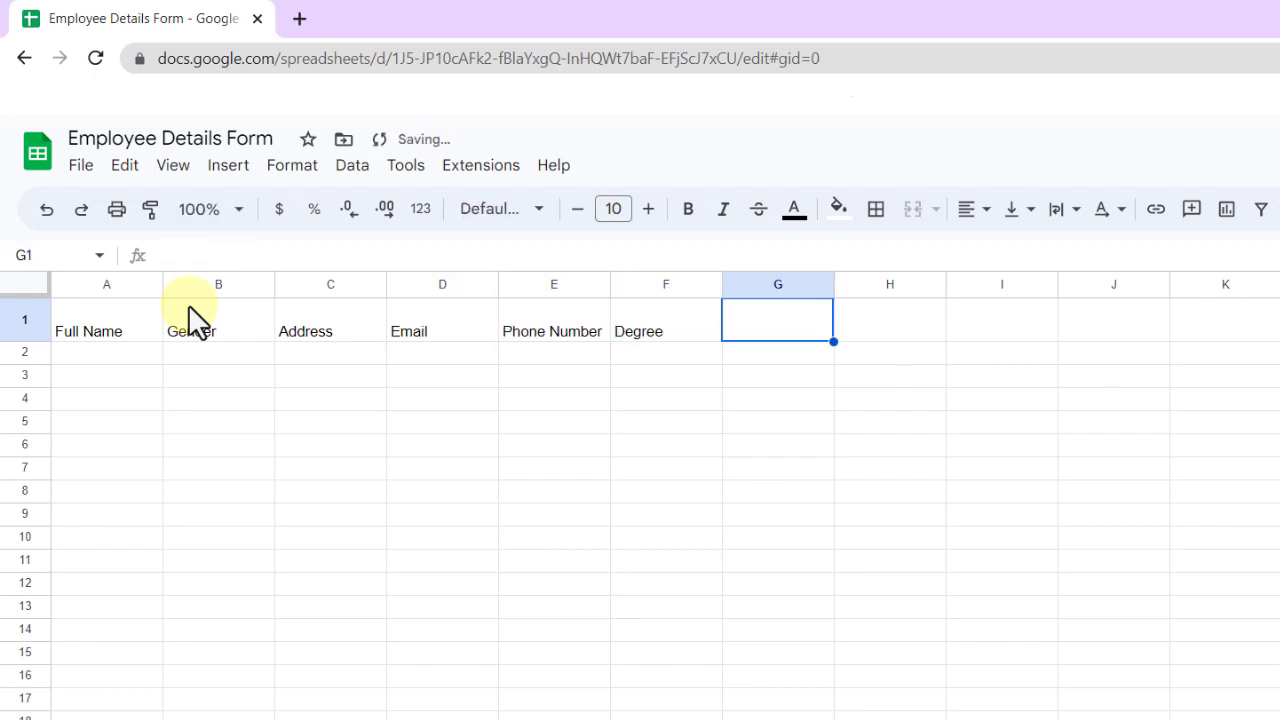
type("Type of Contr")
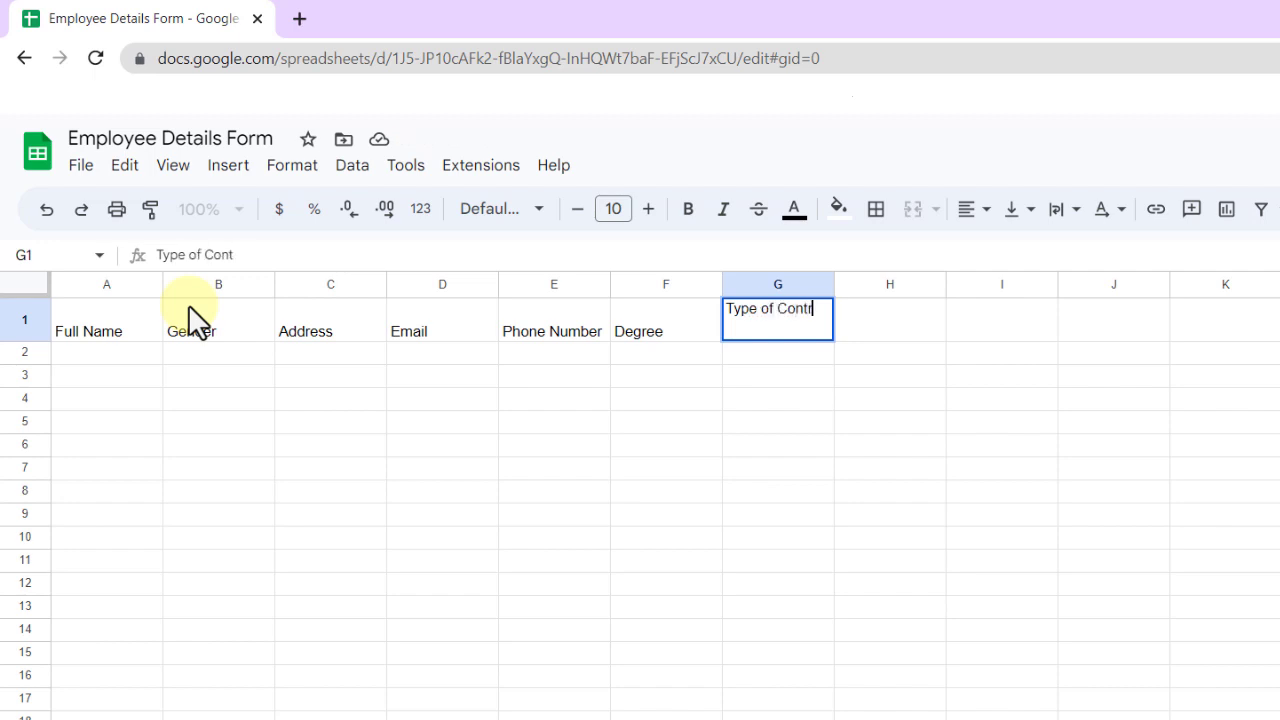
type("ct")
key("Tab")
type("Hiri")
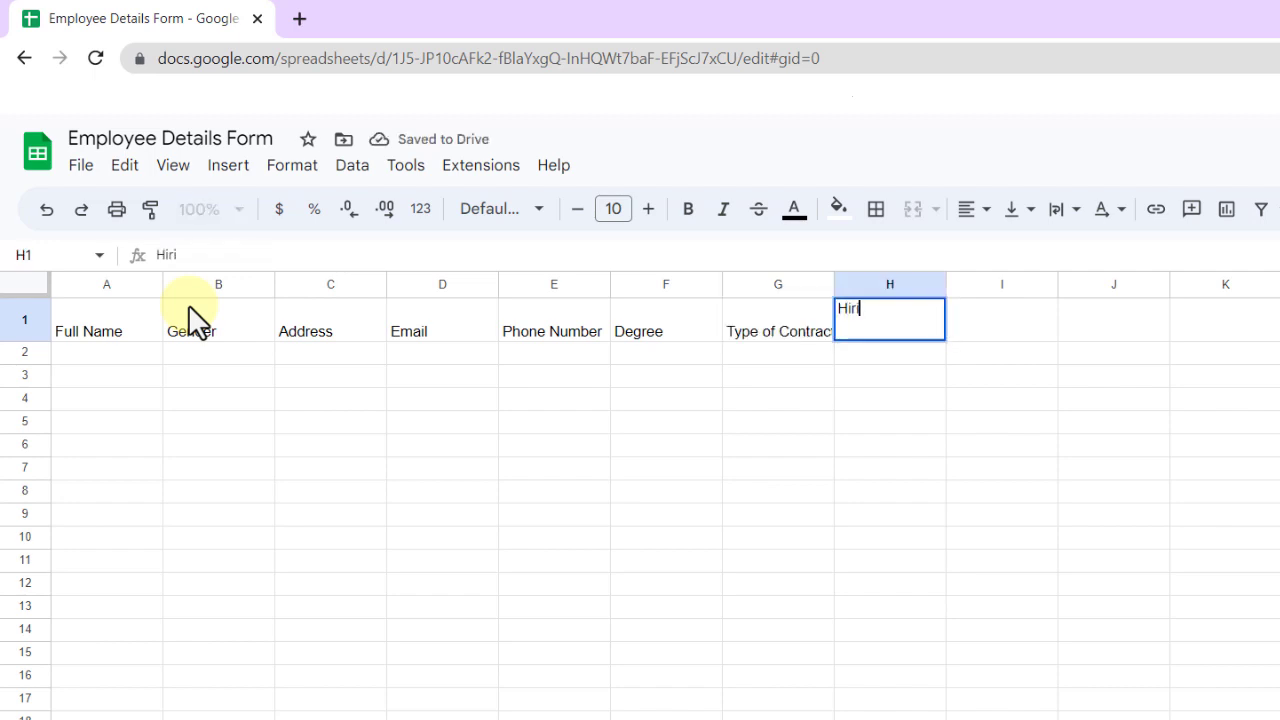
type("ng Date")
key("Tab")
type("Department")
key("Tab")
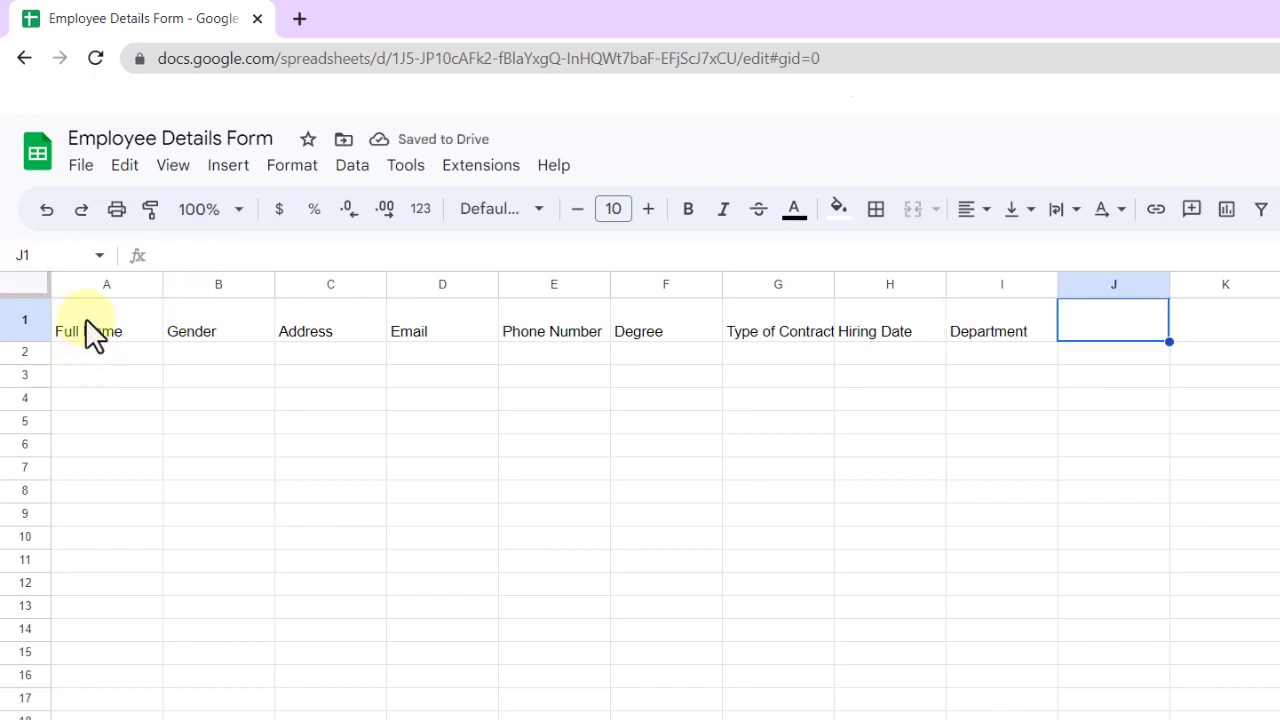
Set the A1:I1 headers to Trebuchet MS at size 14.
left_click_drag(134, 337, 983, 345)
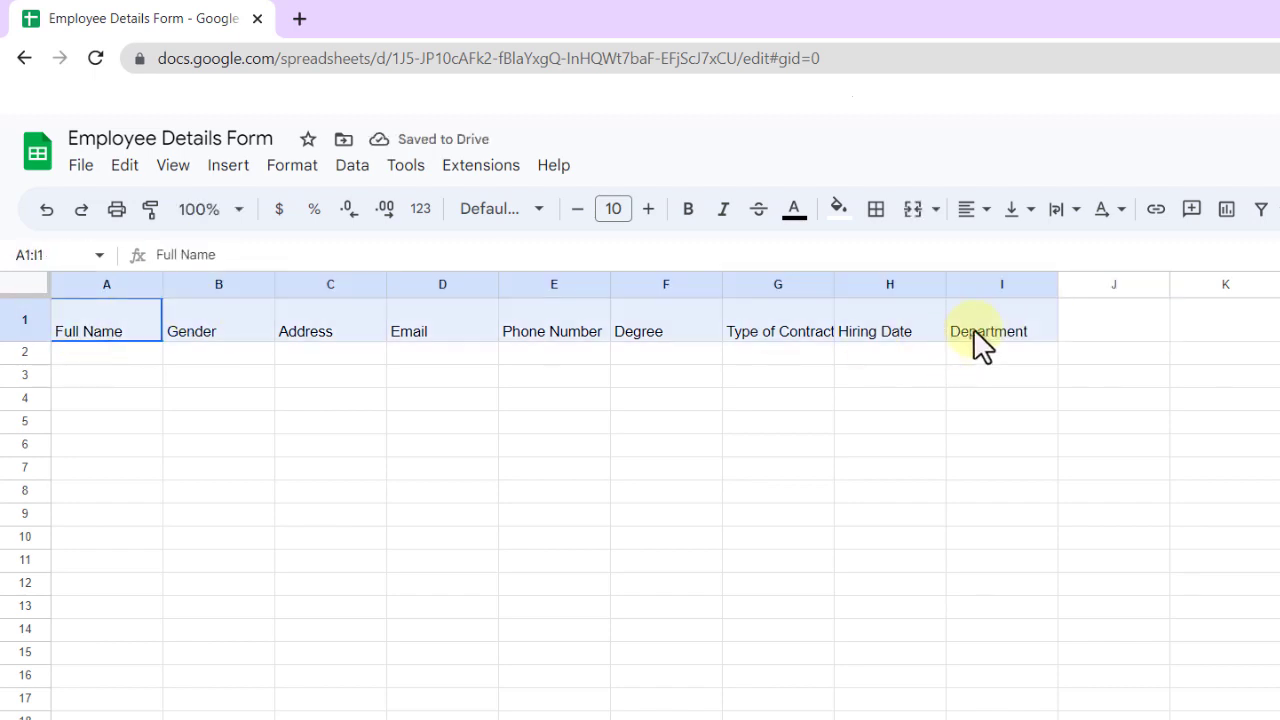
left_click(648, 208)
left_click(648, 208)
left_click(500, 208)
left_click(530, 468)
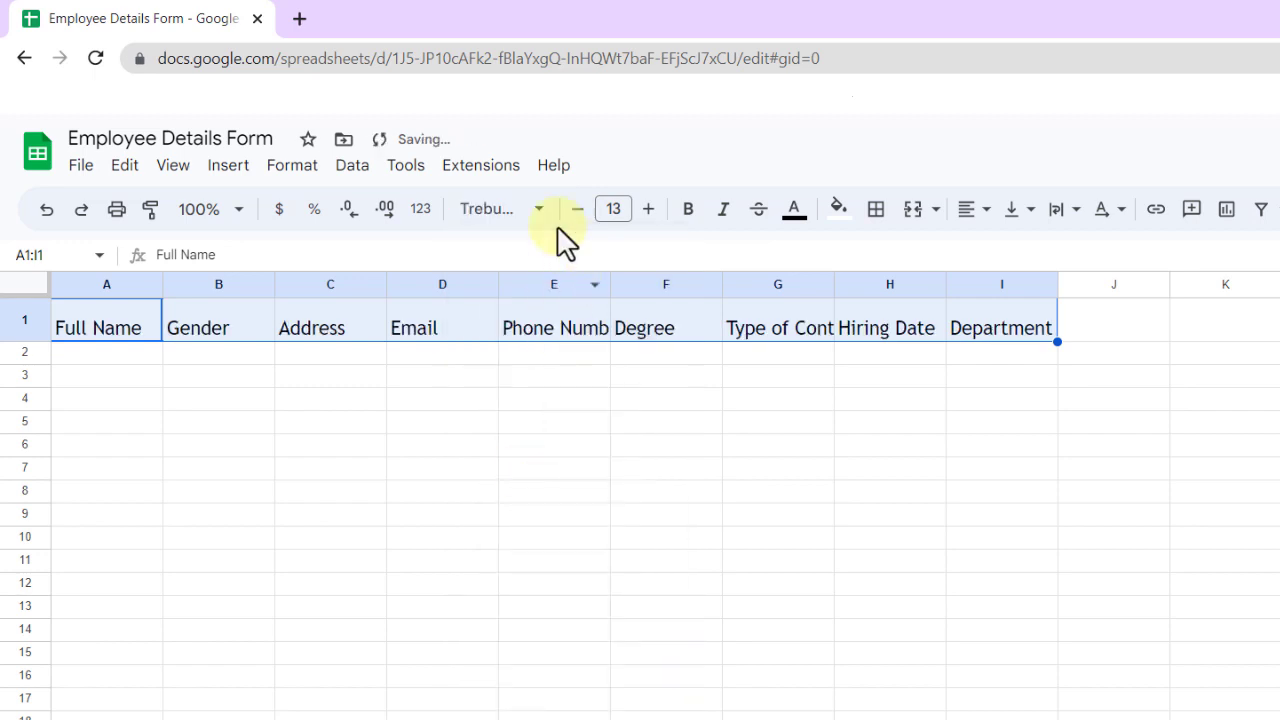
left_click(540, 210)
left_click(648, 208)
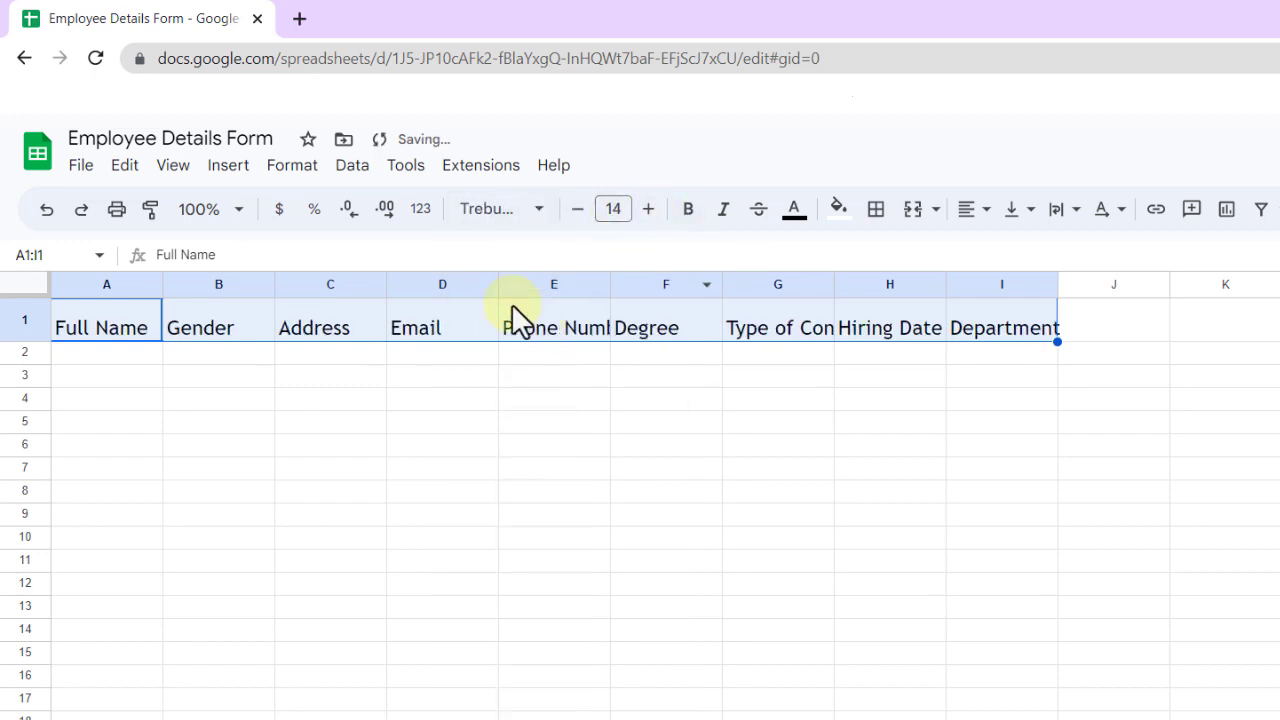
Fit columns A, D, E, G, H and I to their header text.
left_click_drag(498, 284, 448, 284)
double_click(448, 284)
double_click(578, 284)
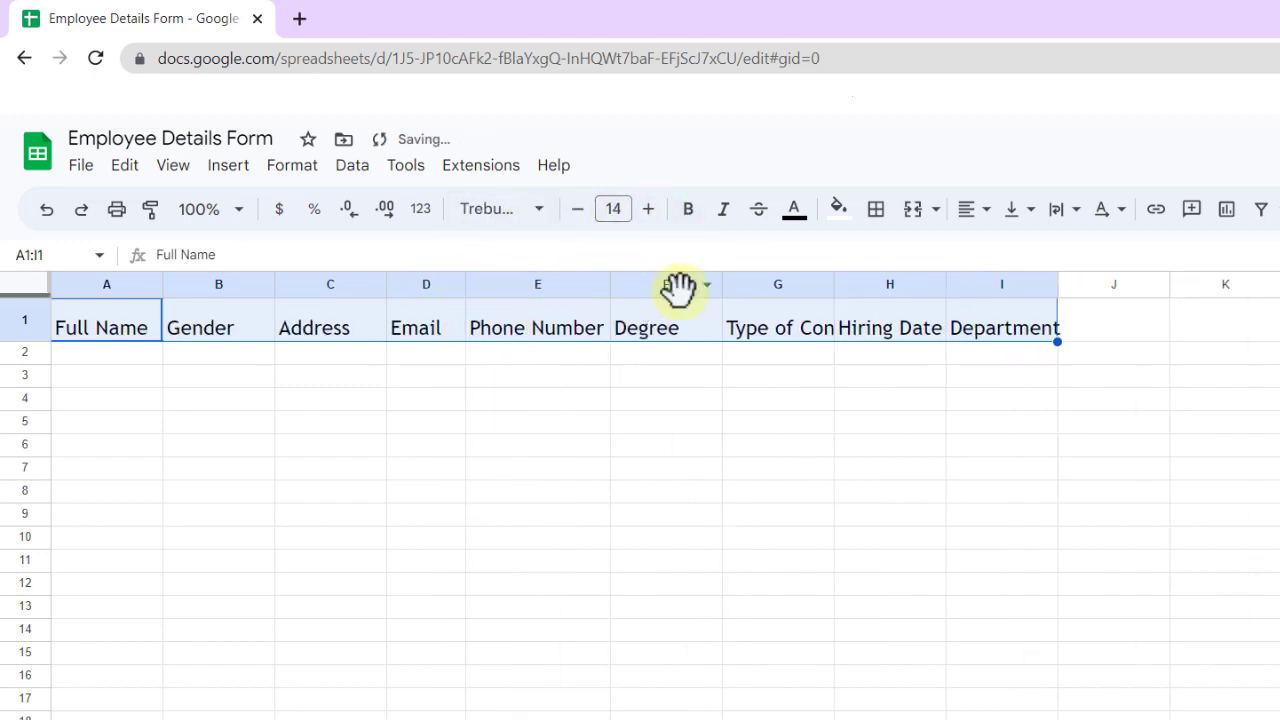
left_click_drag(834, 284, 918, 284)
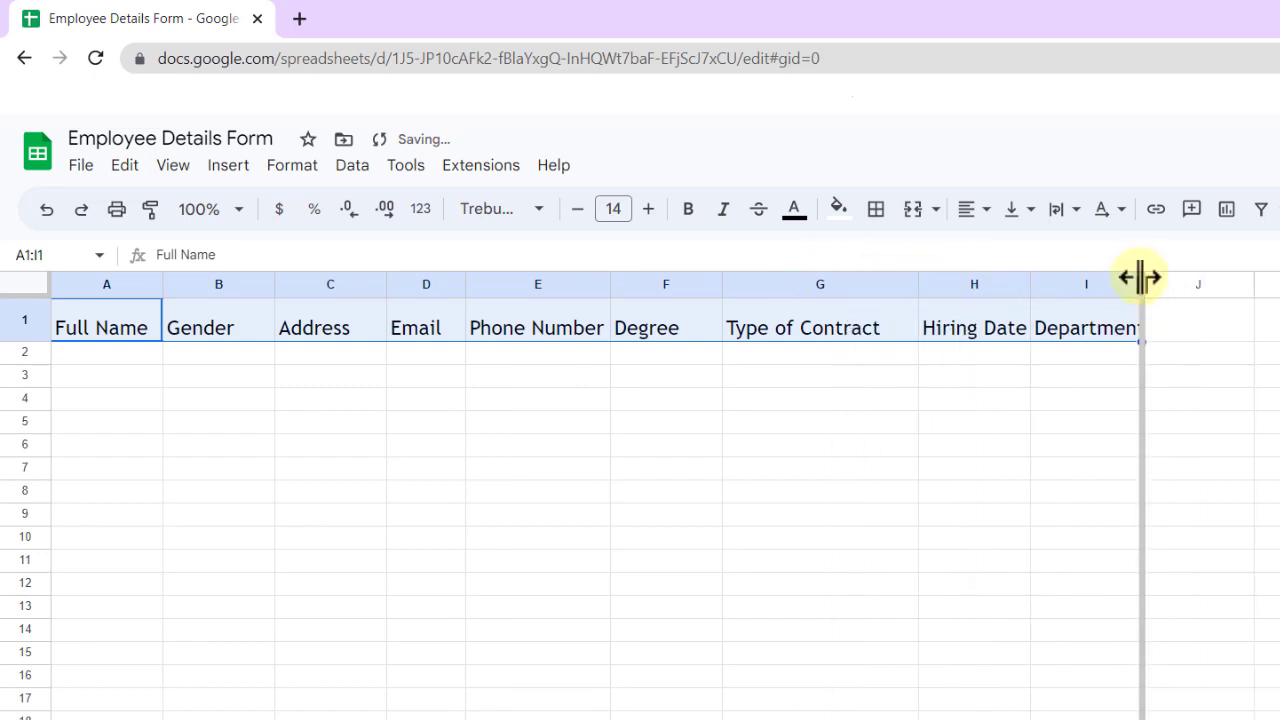
left_click_drag(1143, 284, 1172, 284)
left_click_drag(1033, 280, 1055, 280)
left_click_drag(163, 284, 171, 284)
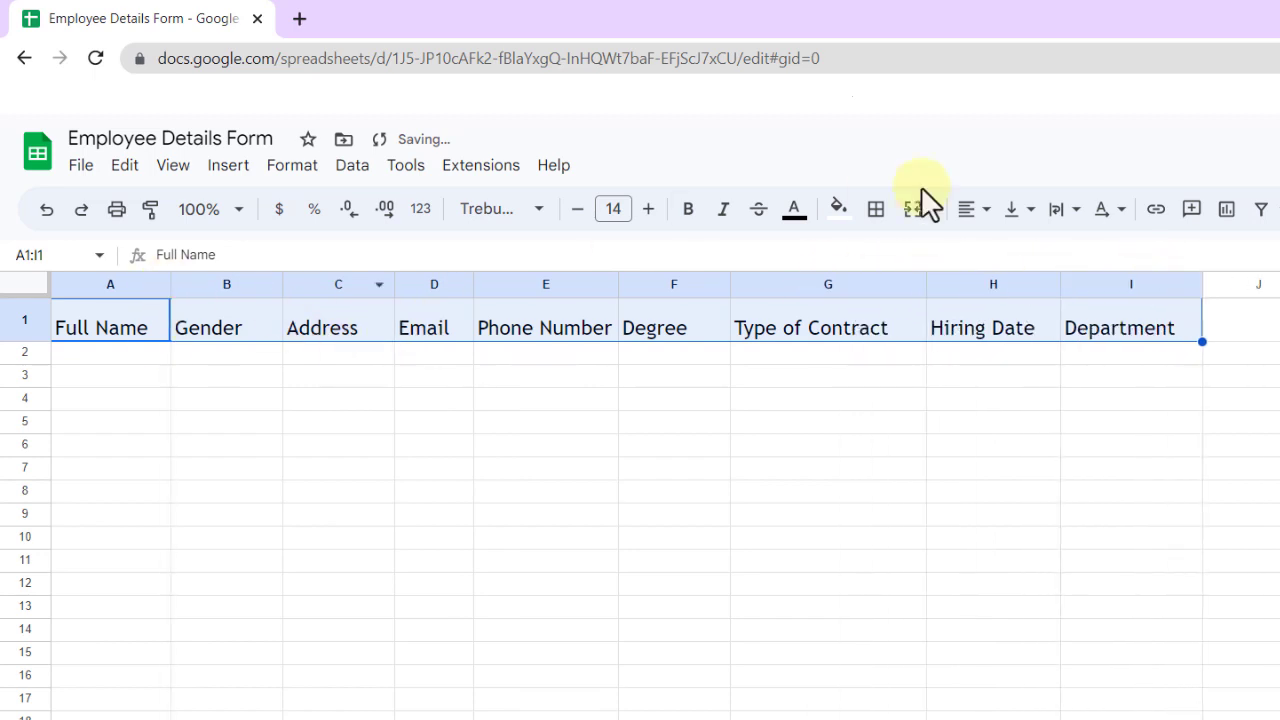
Center the headers horizontally and vertically, fill them light red, and heighten row 1.
left_click(975, 208)
left_click(1008, 252)
left_click(1011, 208)
left_click(1051, 250)
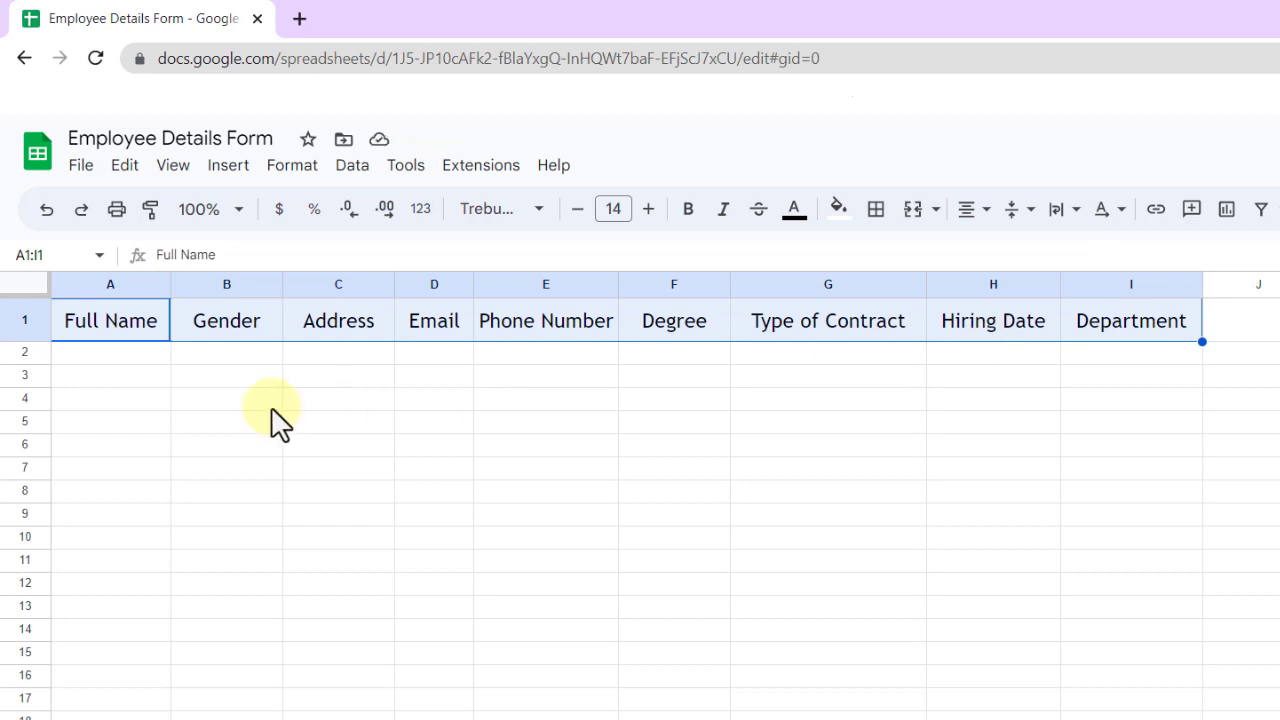
left_click(840, 210)
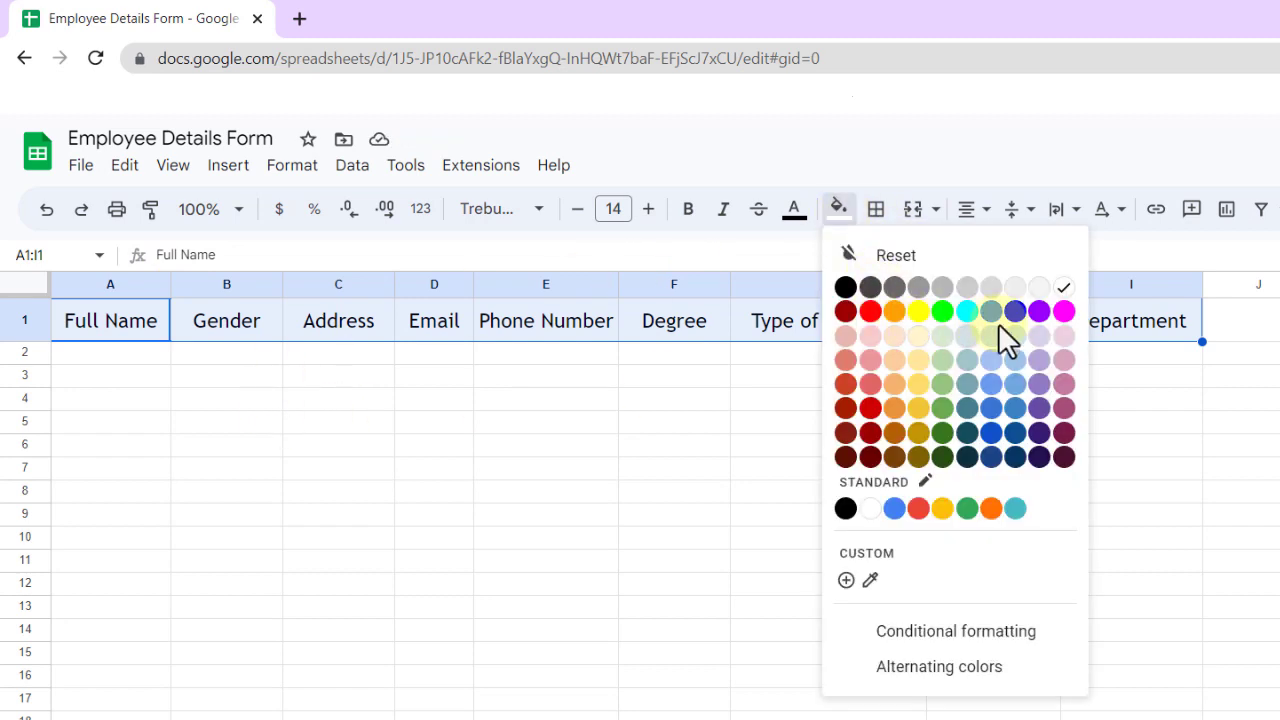
left_click(872, 337)
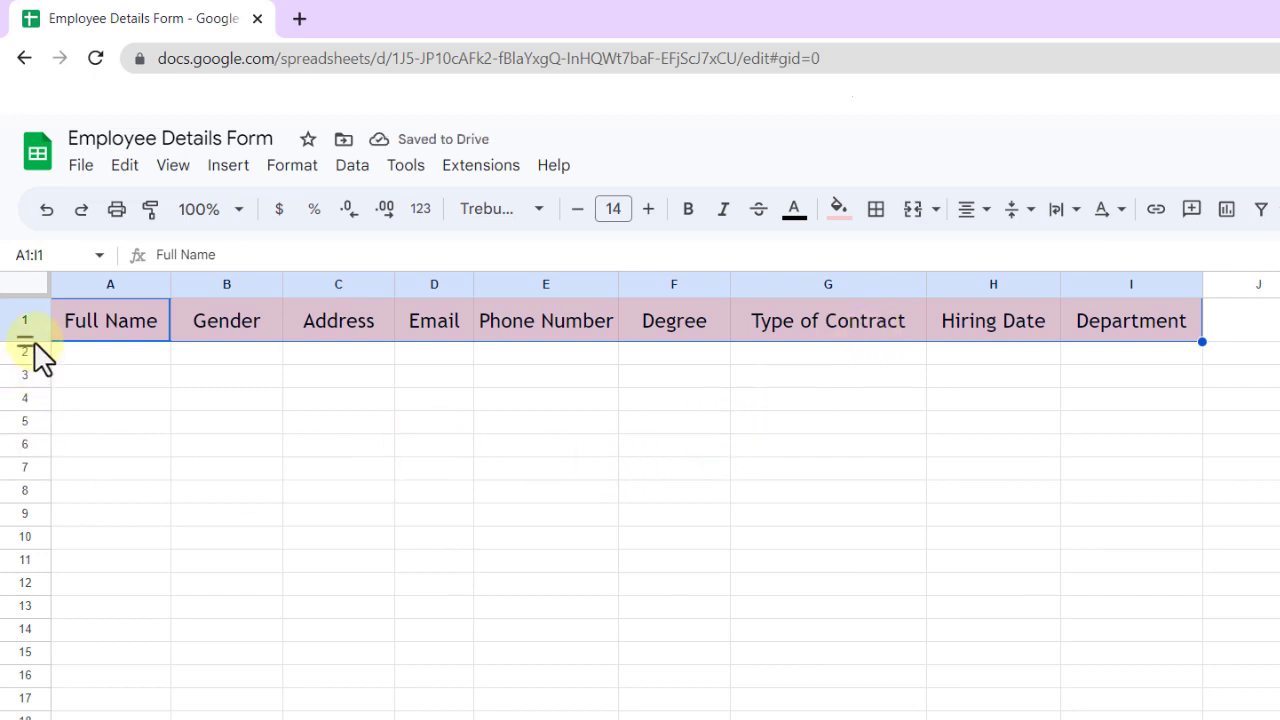
left_click_drag(25, 342, 25, 350)
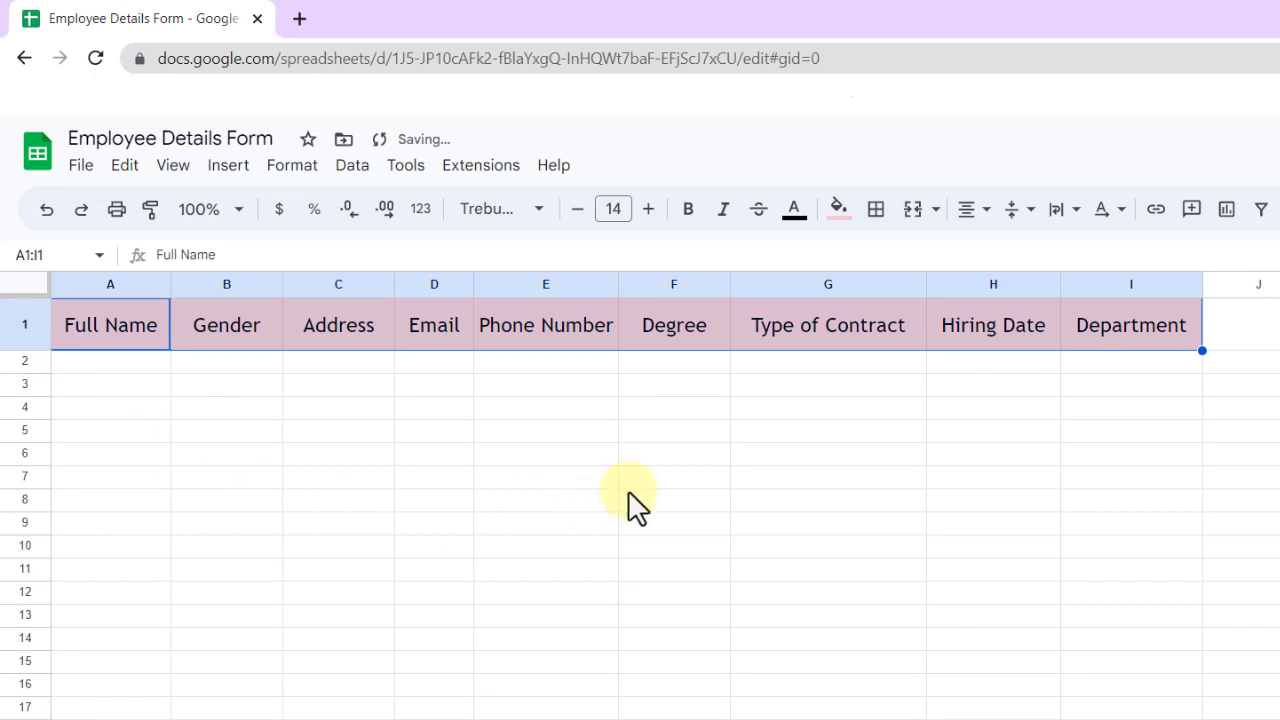
key("Down")
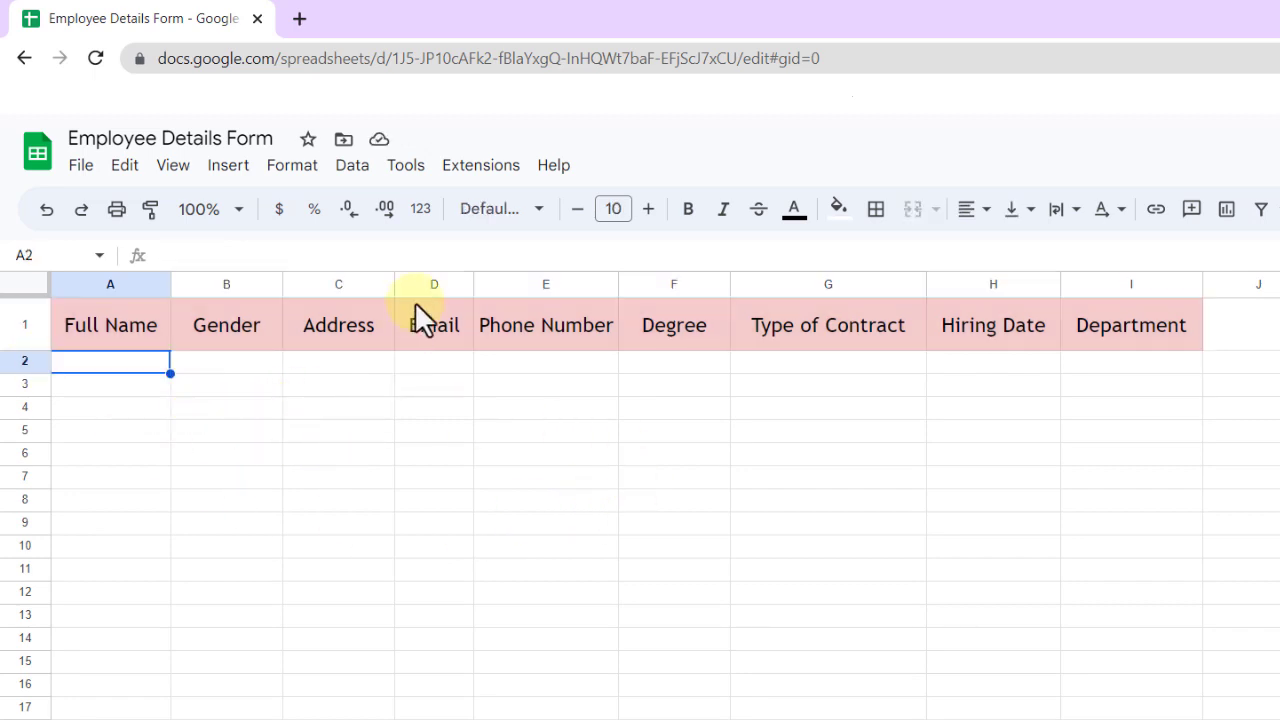
Open Apps Script from Extensions and add a new HTML file named Index.
left_click(453, 190)
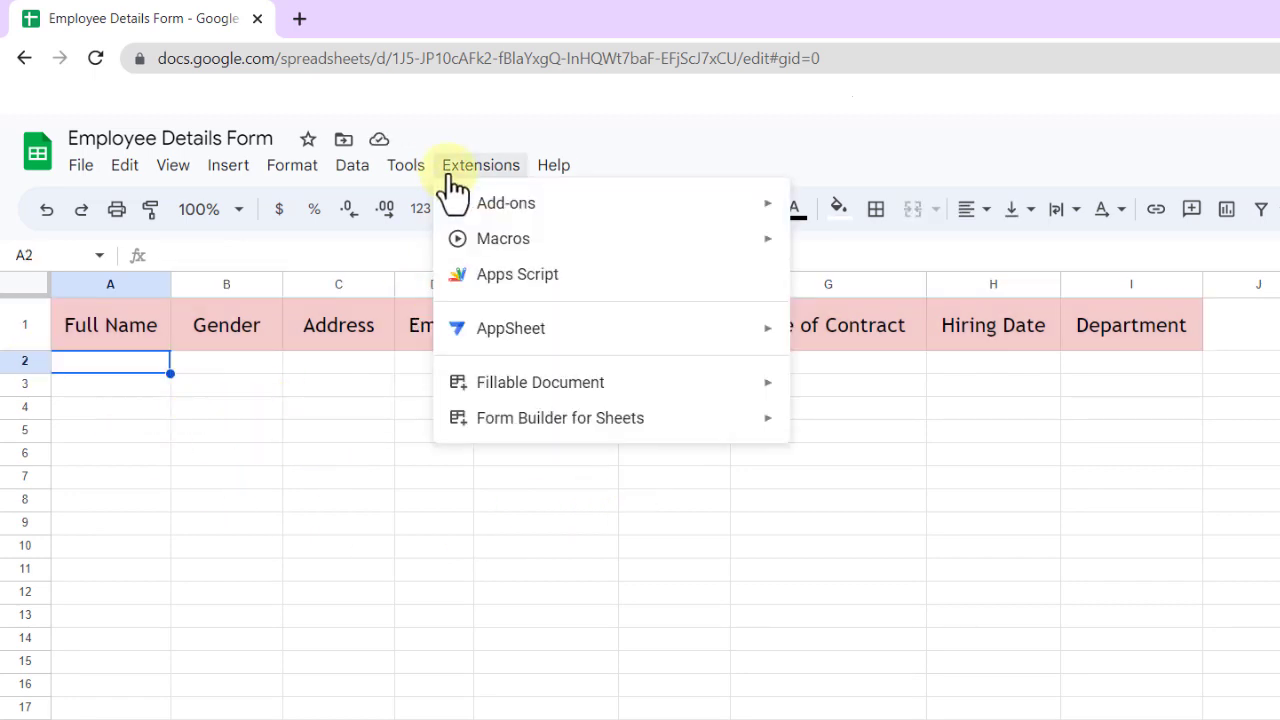
left_click(637, 290)
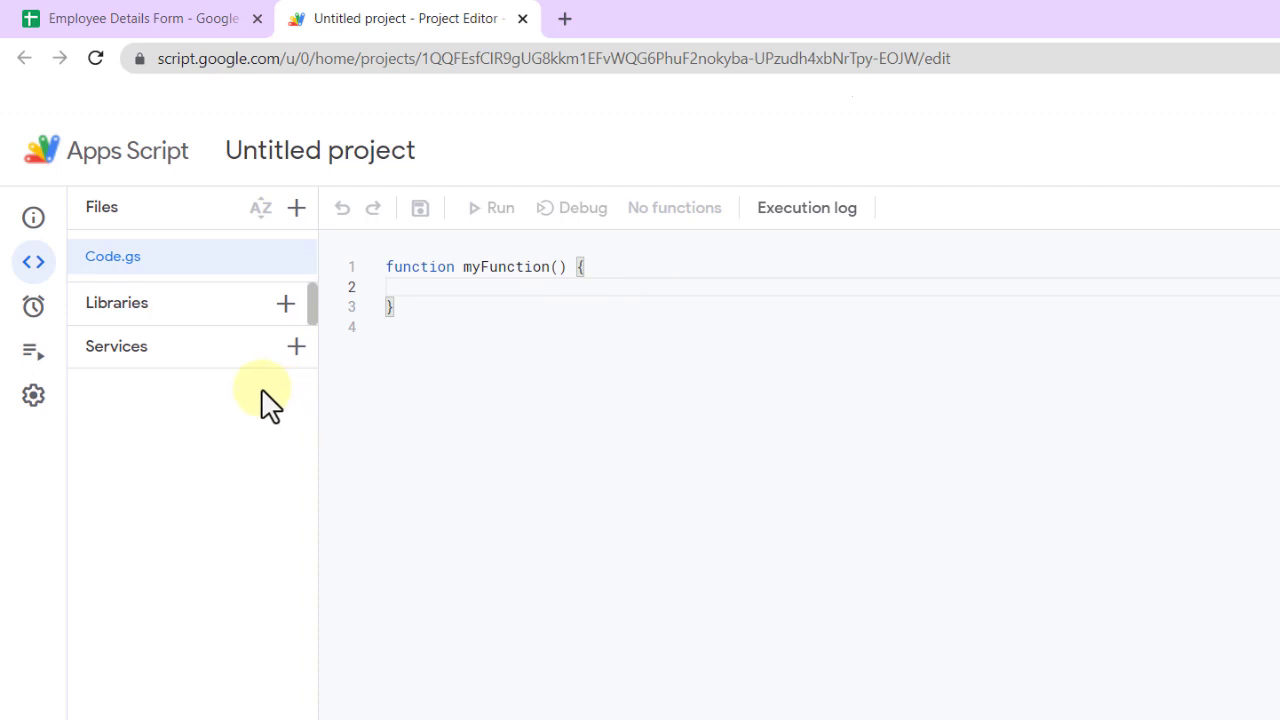
left_click(297, 214)
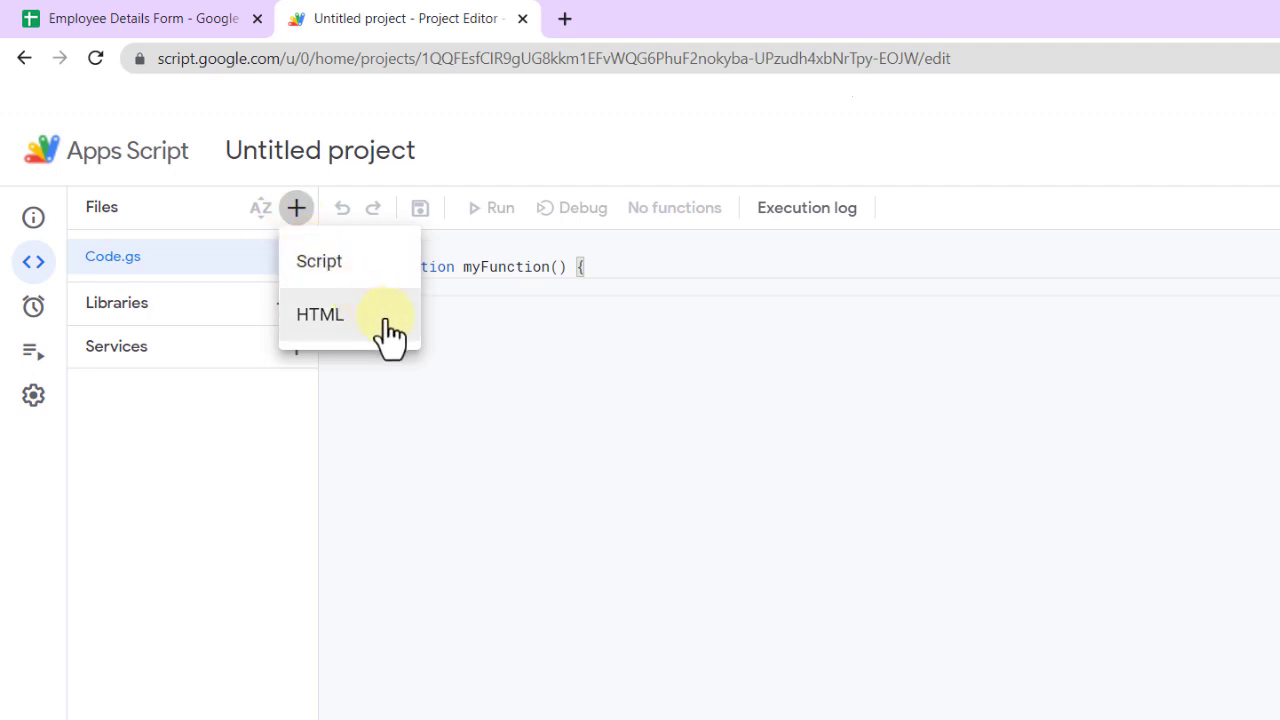
left_click(388, 332)
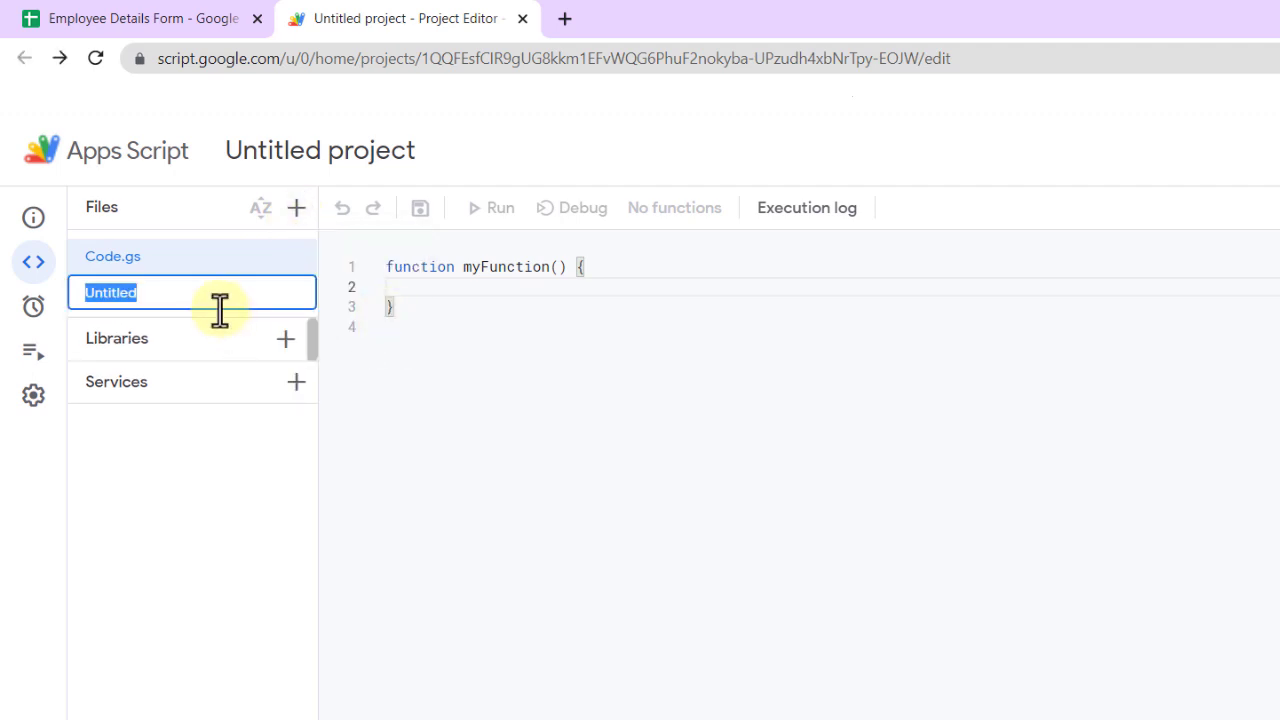
type("Index")
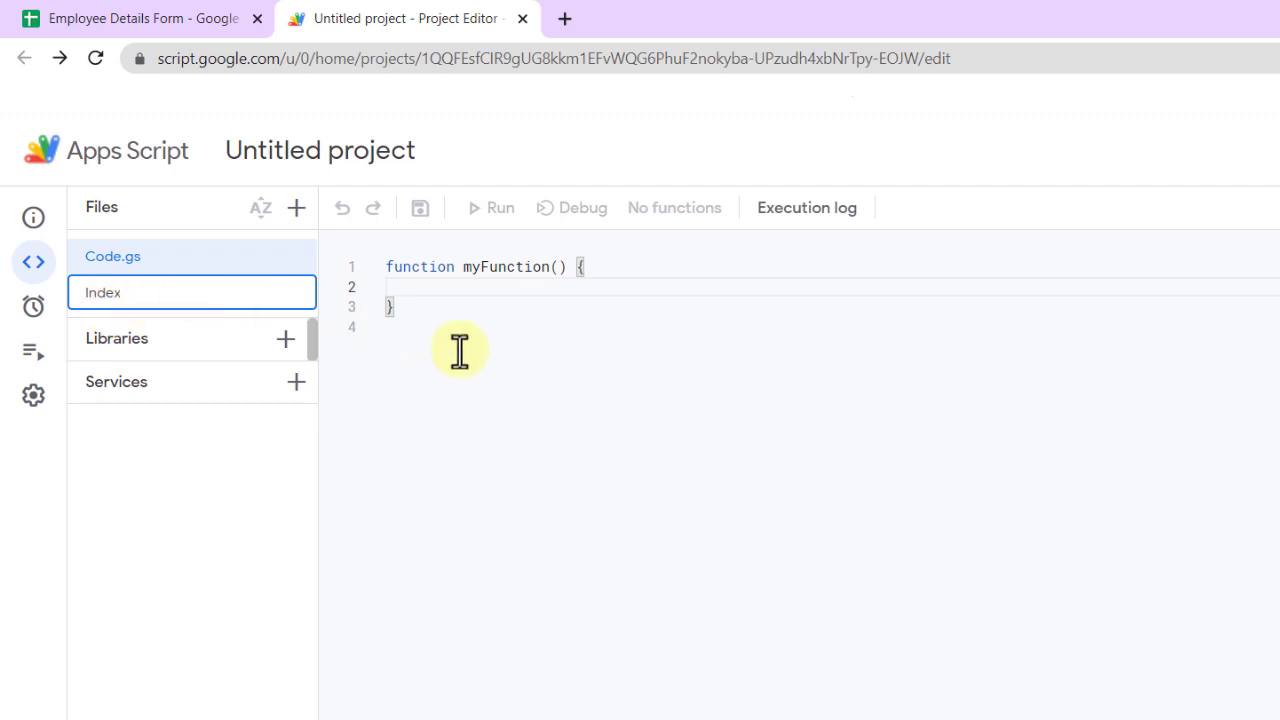
key("Return")
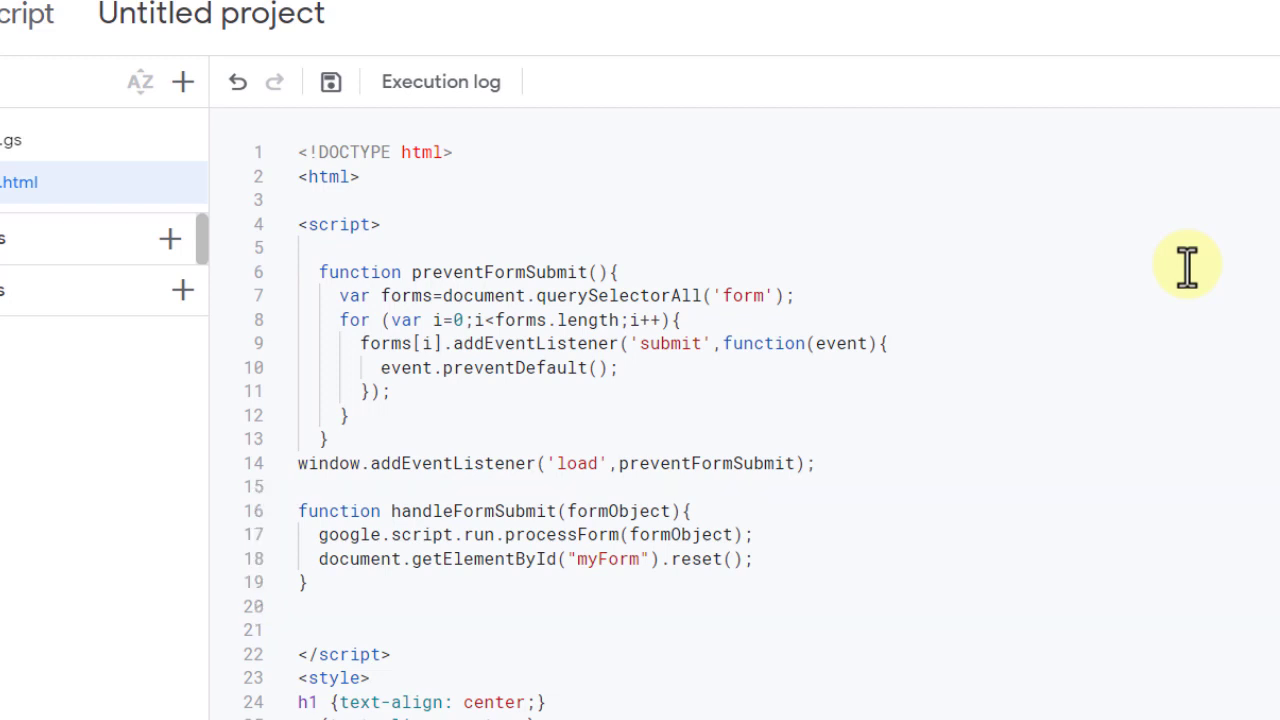
scroll(923, 206, "down", 3)
scroll(899, 201, "down", 2)
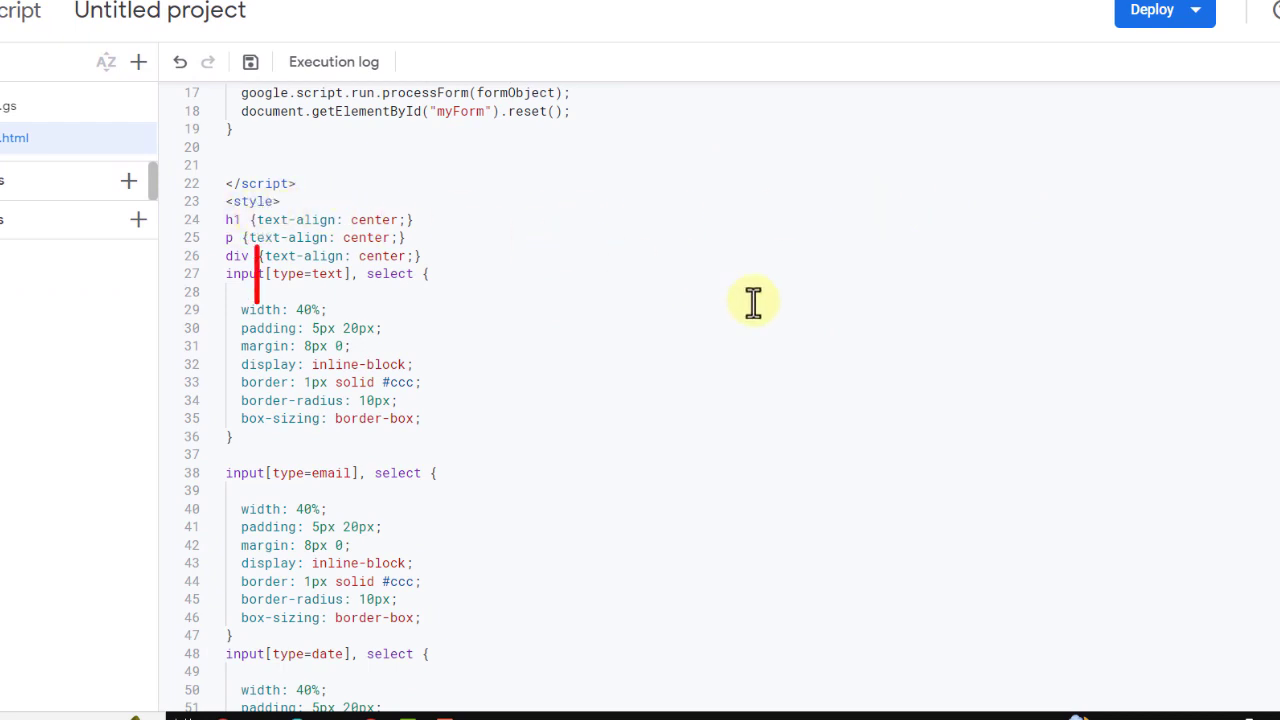
scroll(753, 302, "down", 2)
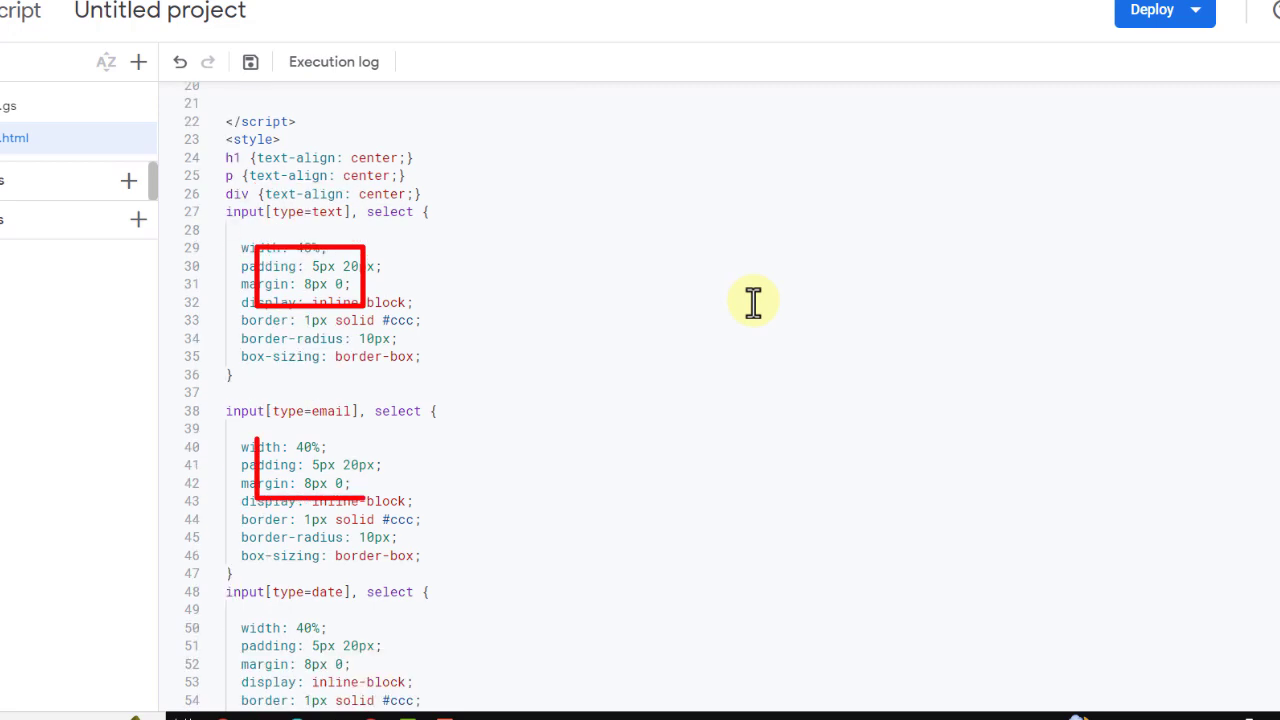
scroll(753, 302, "down", 1)
scroll(753, 302, "down", 1)
scroll(753, 302, "down", 2)
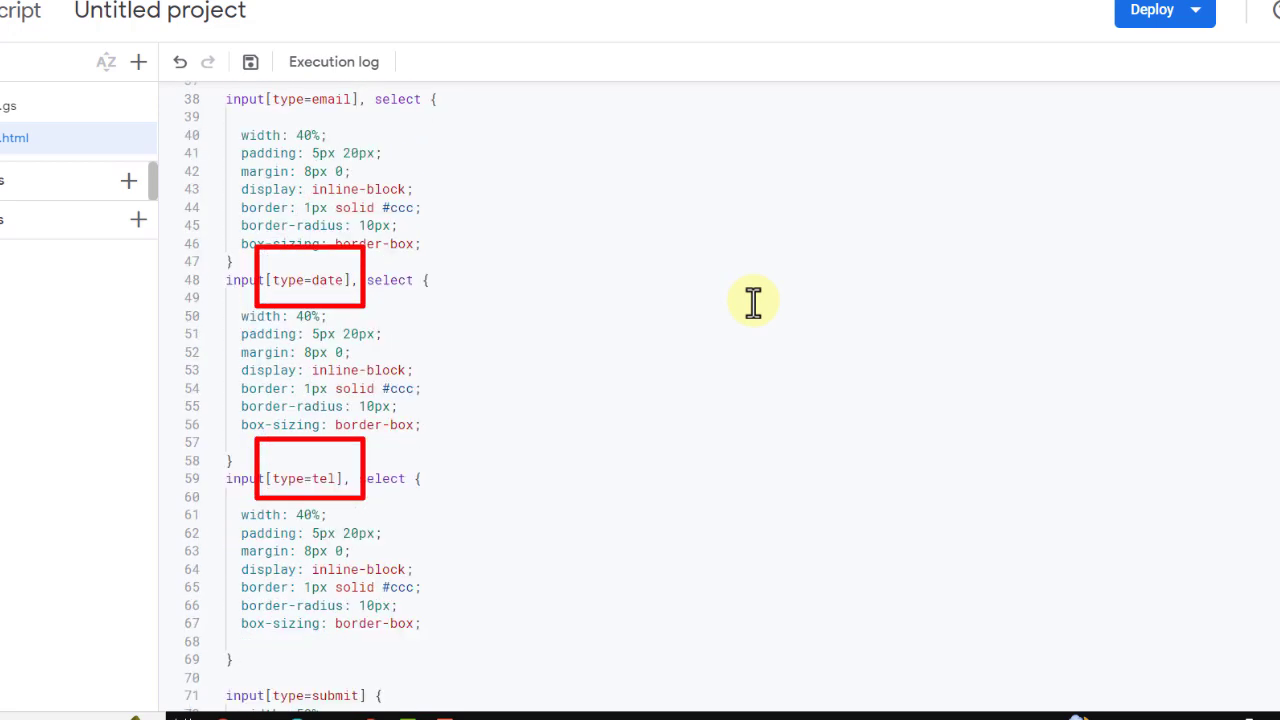
scroll(753, 302, "down", 3)
scroll(753, 302, "down", 1)
scroll(755, 305, "down", 1)
scroll(755, 305, "down", 1)
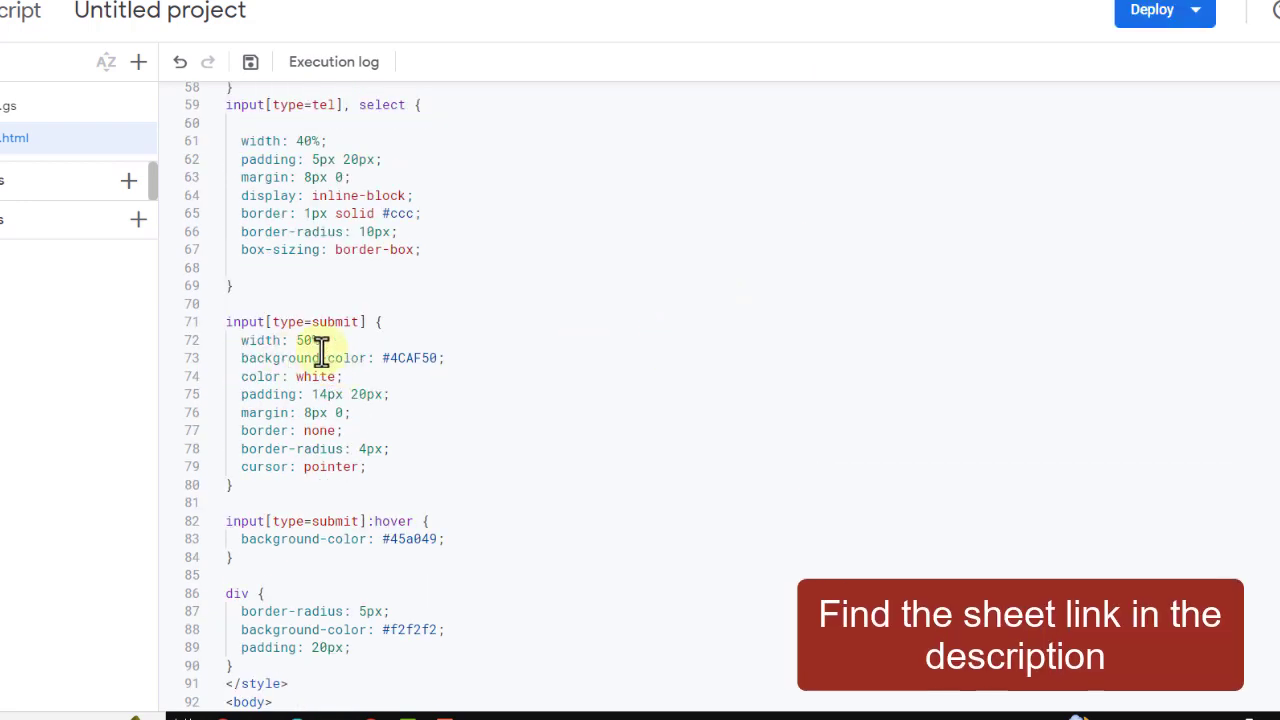
scroll(596, 393, "down", 1)
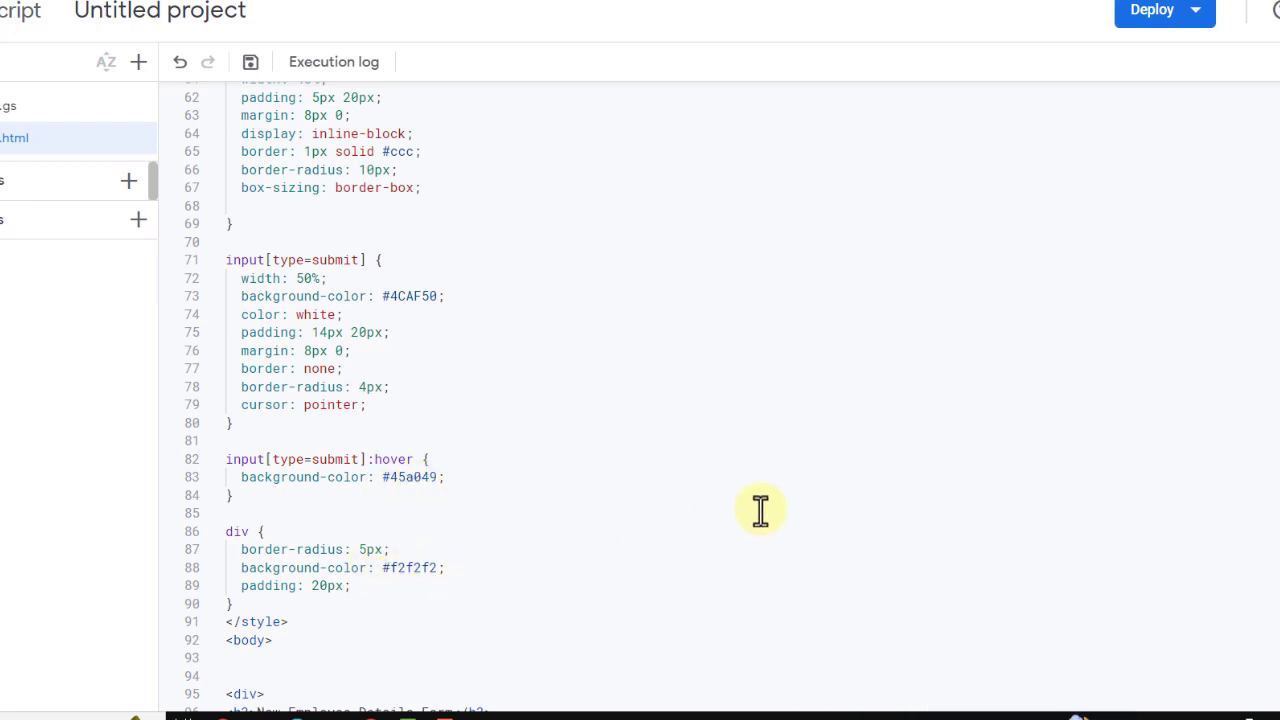
scroll(738, 463, "down", 2)
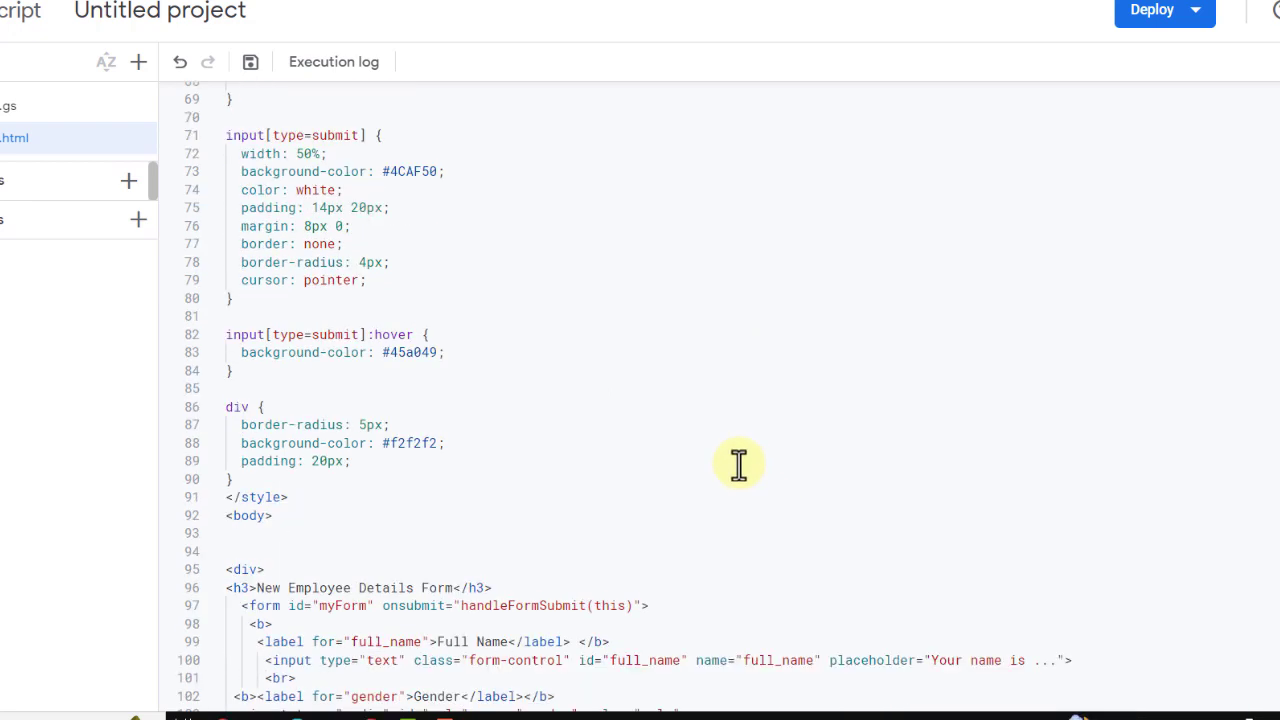
scroll(737, 463, "down", 1)
scroll(737, 463, "down", 1)
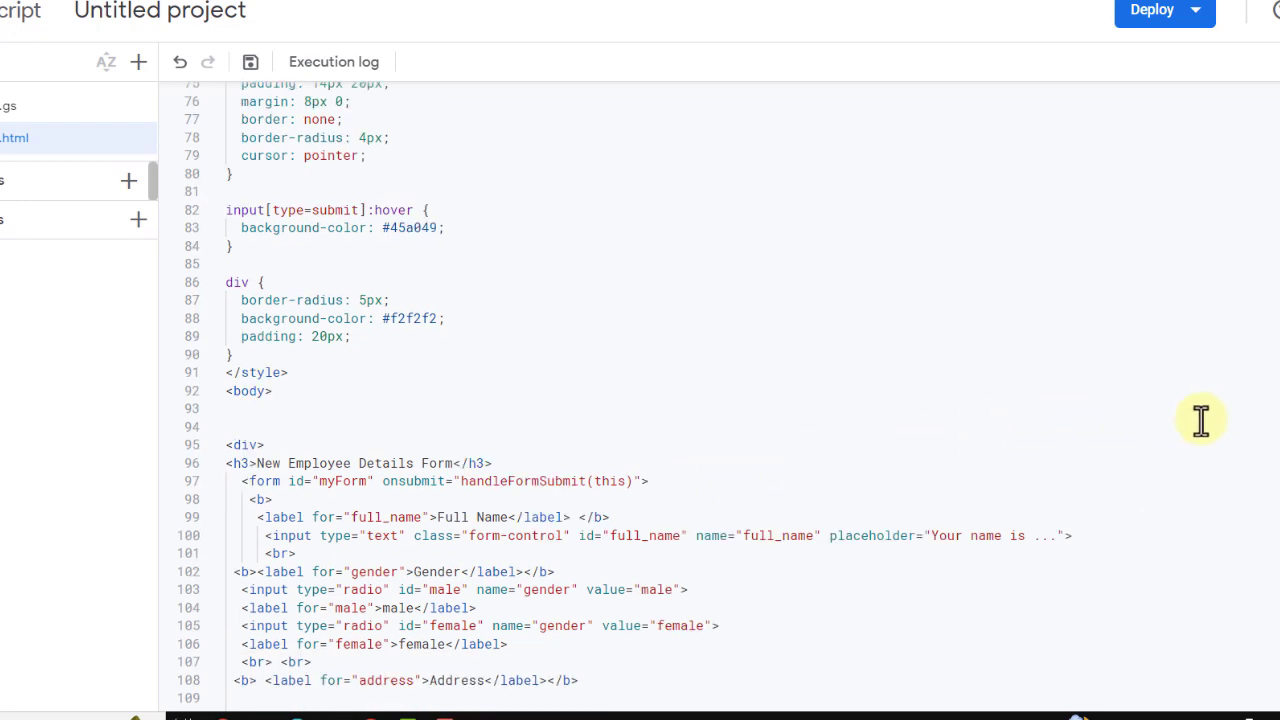
scroll(1210, 424, "down", 1)
scroll(1240, 432, "down", 2)
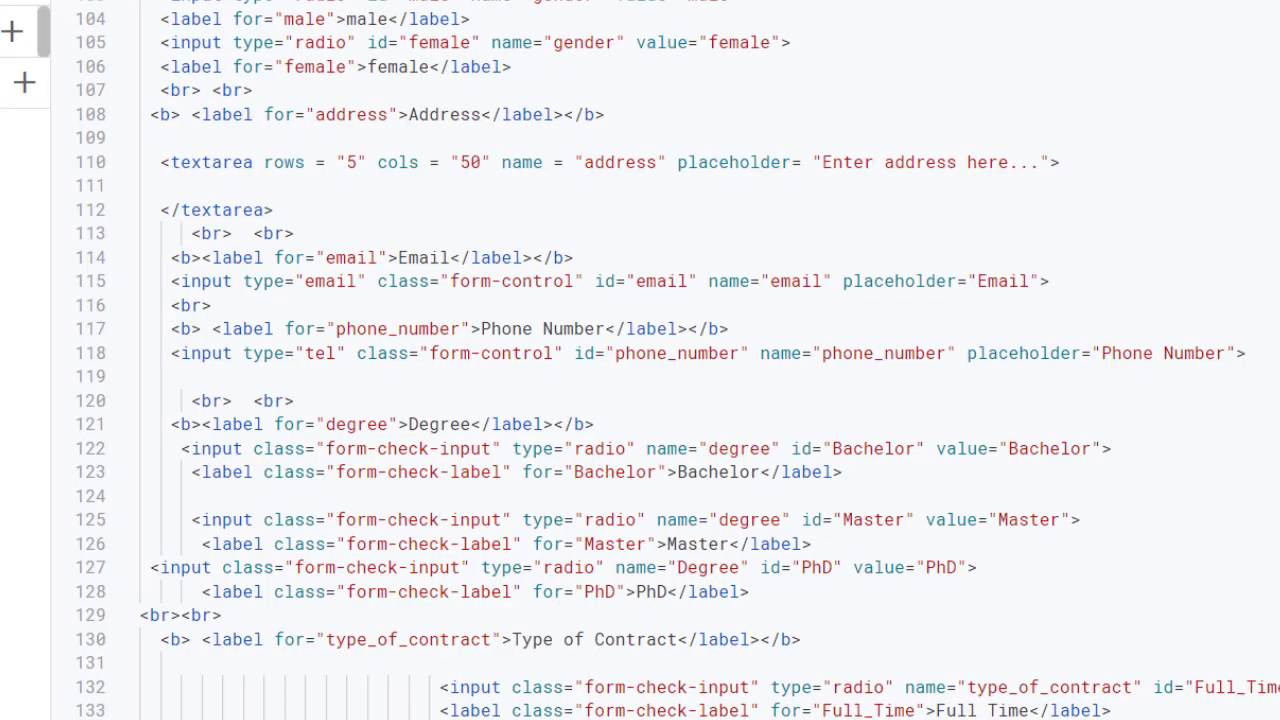
scroll(640, 360, "down", 2)
scroll(640, 360, "down", 2)
scroll(640, 360, "down", 1)
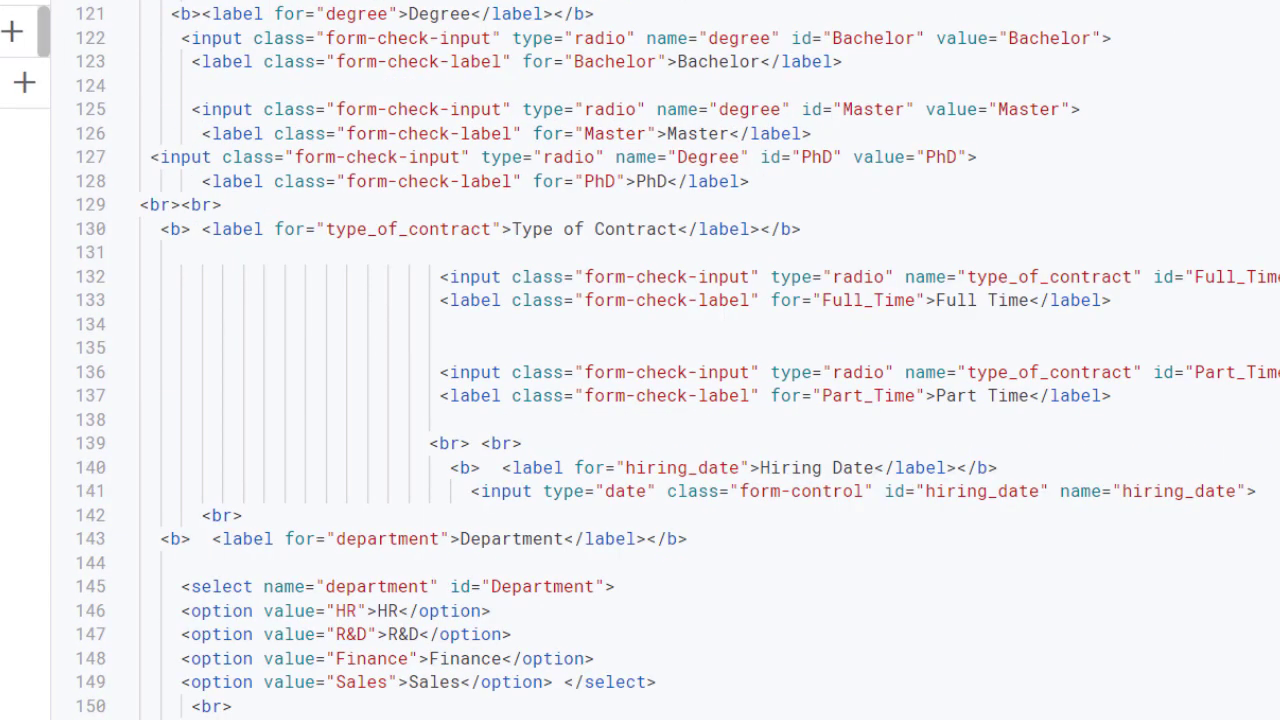
scroll(640, 360, "down", 2)
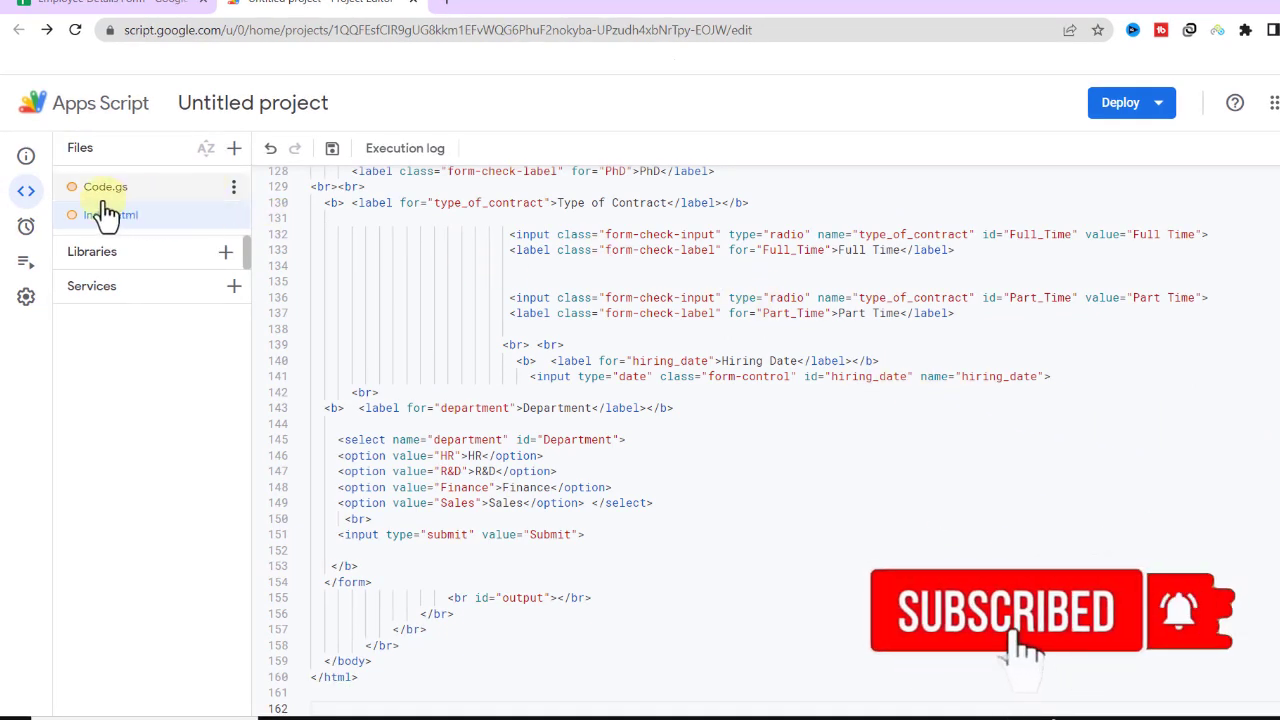
Open Code.gs from the Files list.
left_click(172, 190)
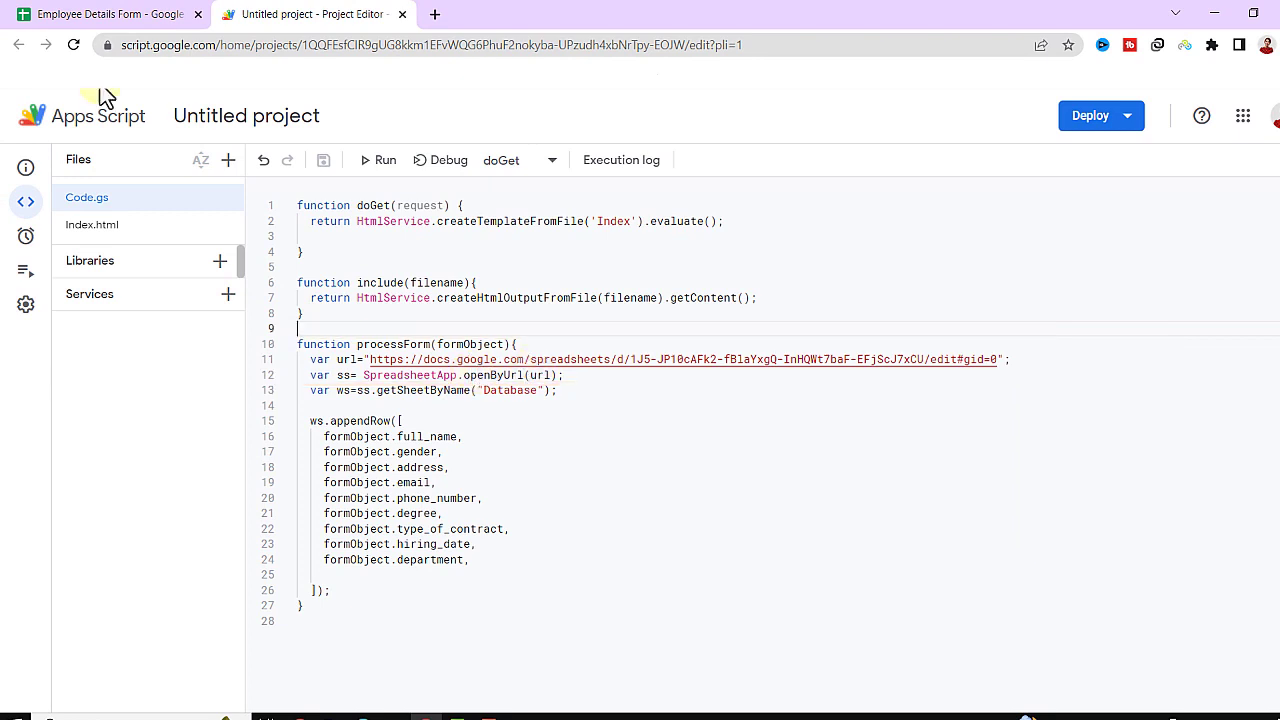
key("ctrl+Tab")
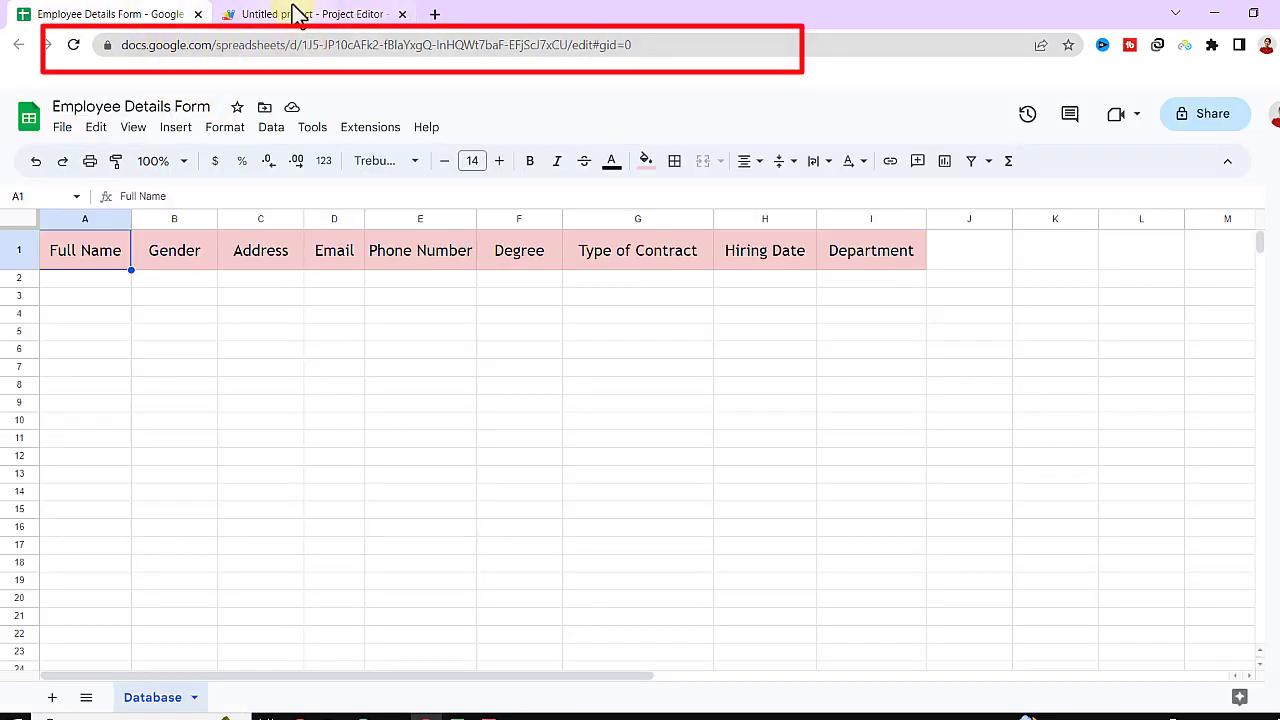
left_click(290, 14)
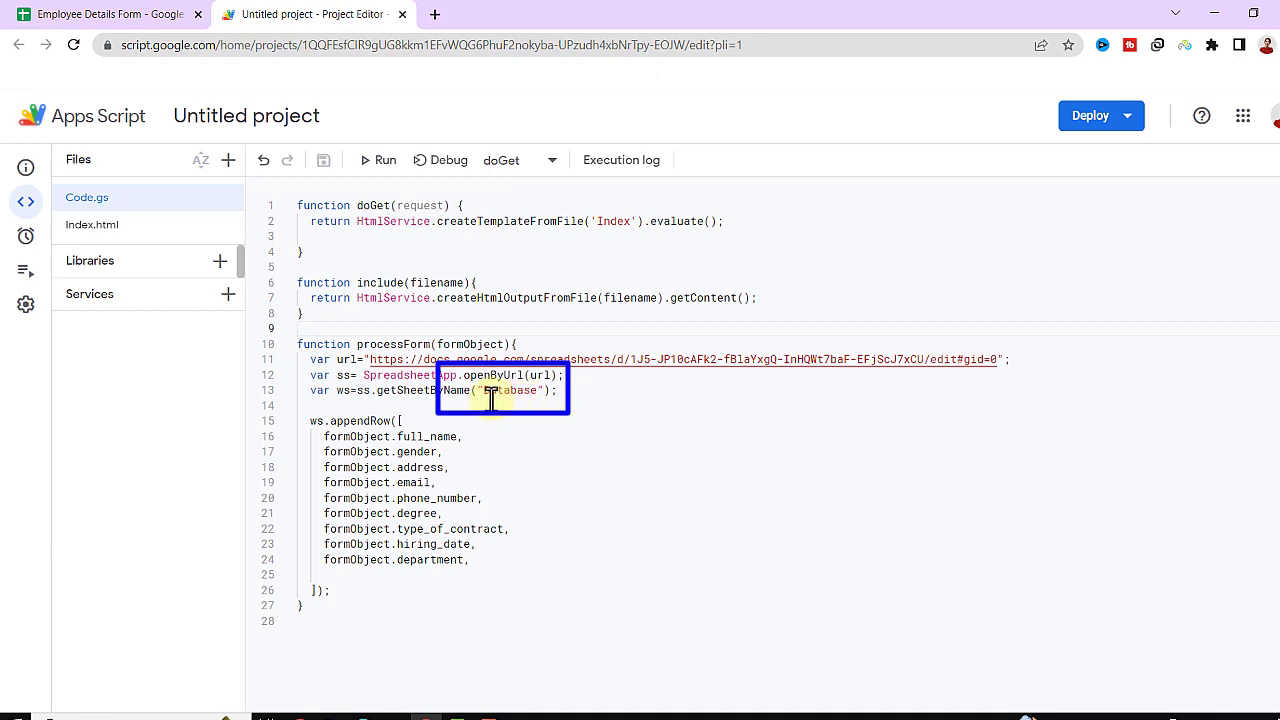
left_click(100, 14)
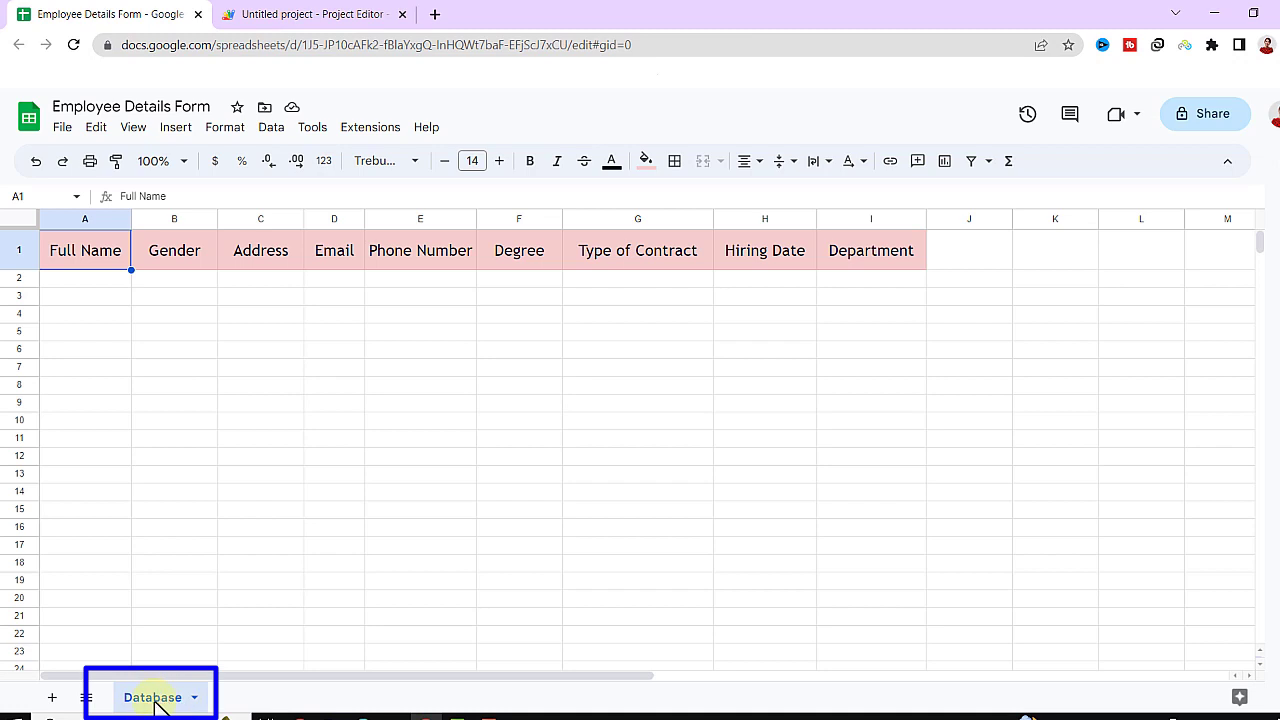
left_click(340, 14)
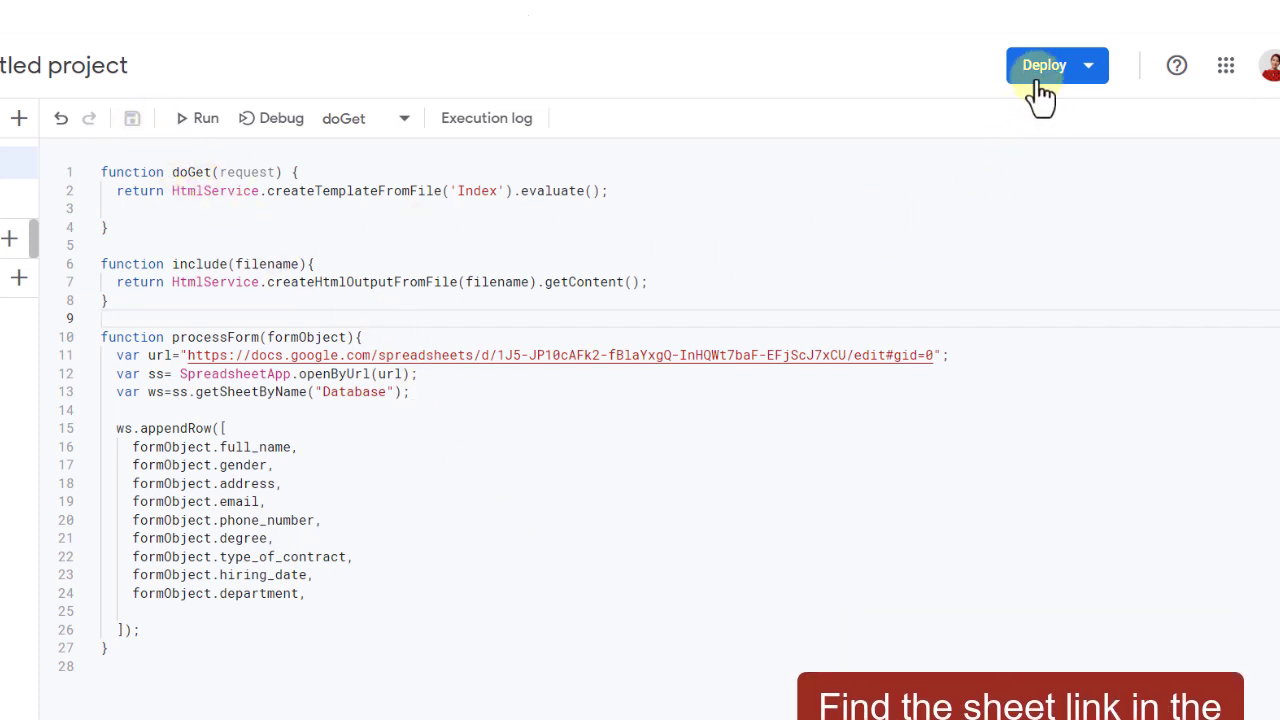
Deploy a new Web app with access for Anyone and authorize its permissions.
left_click(1098, 84)
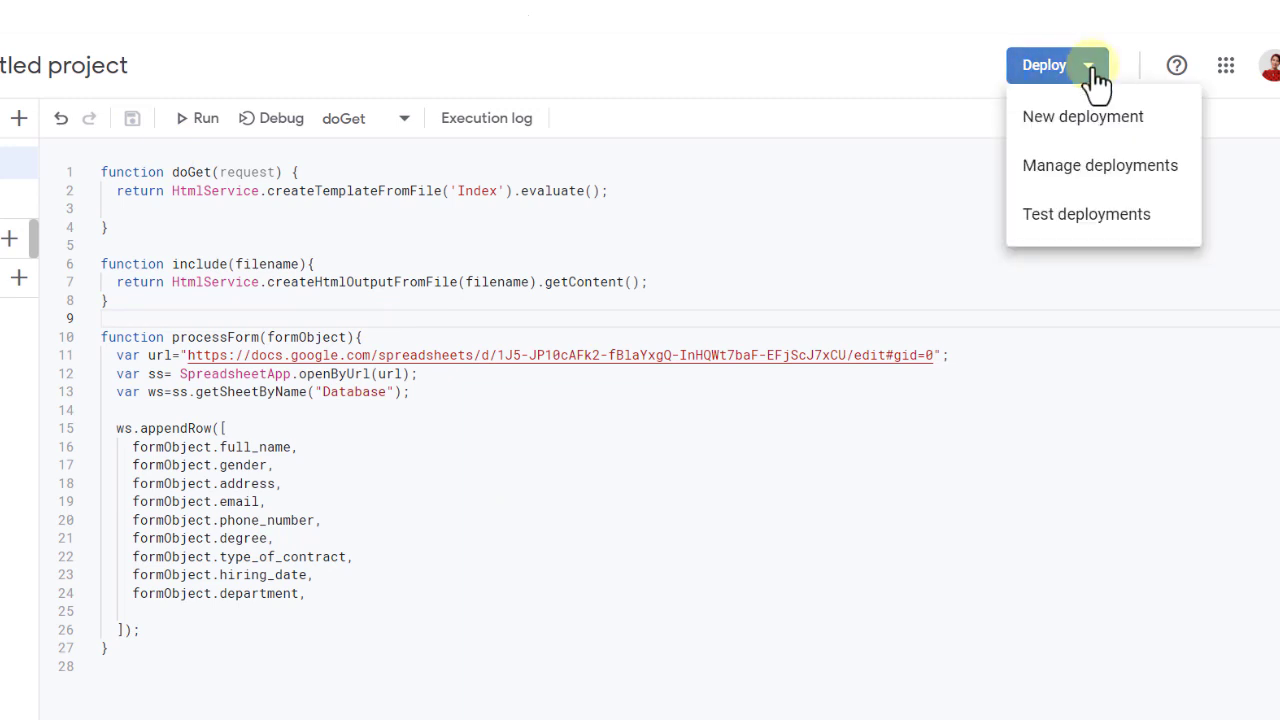
left_click(1156, 128)
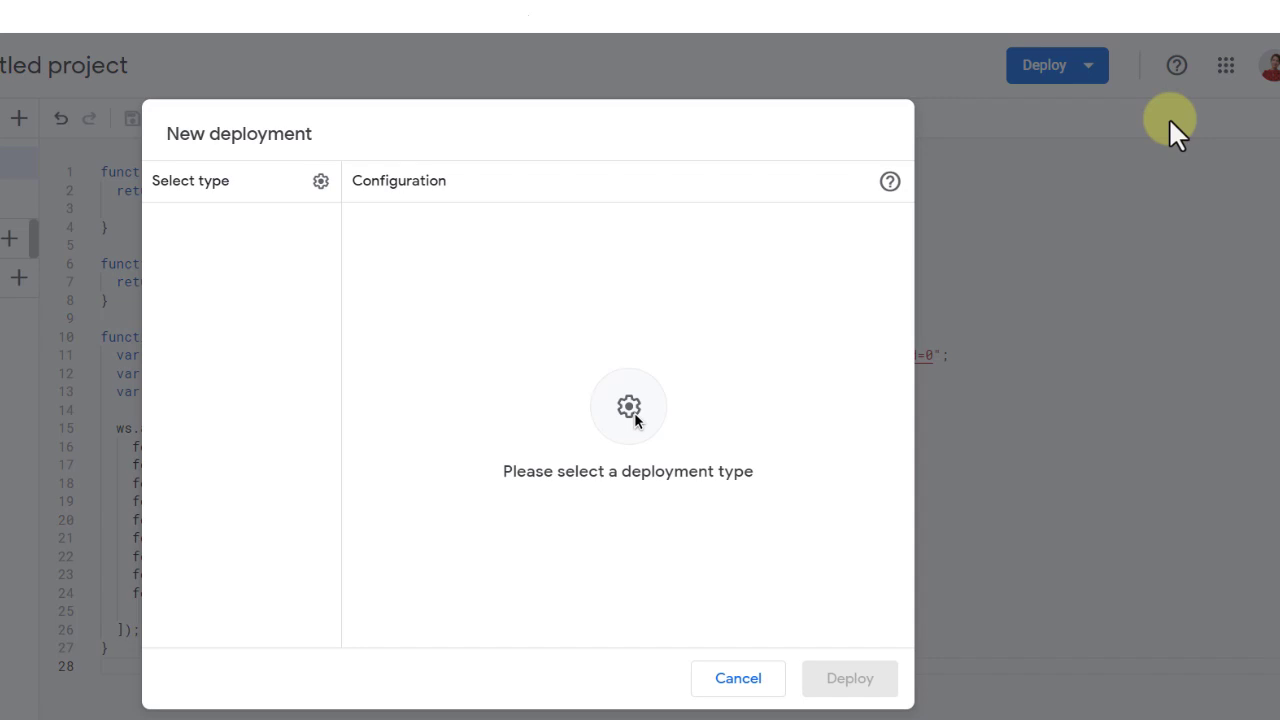
left_click(320, 181)
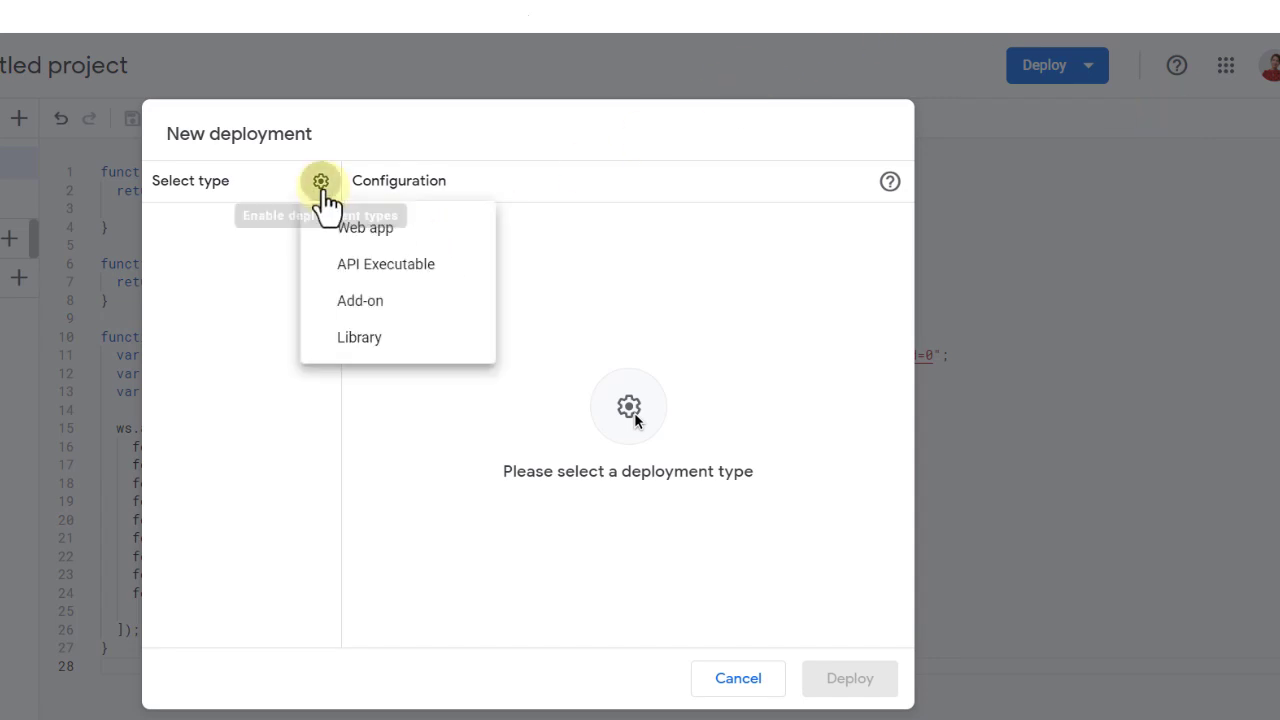
left_click(456, 230)
left_click(488, 490)
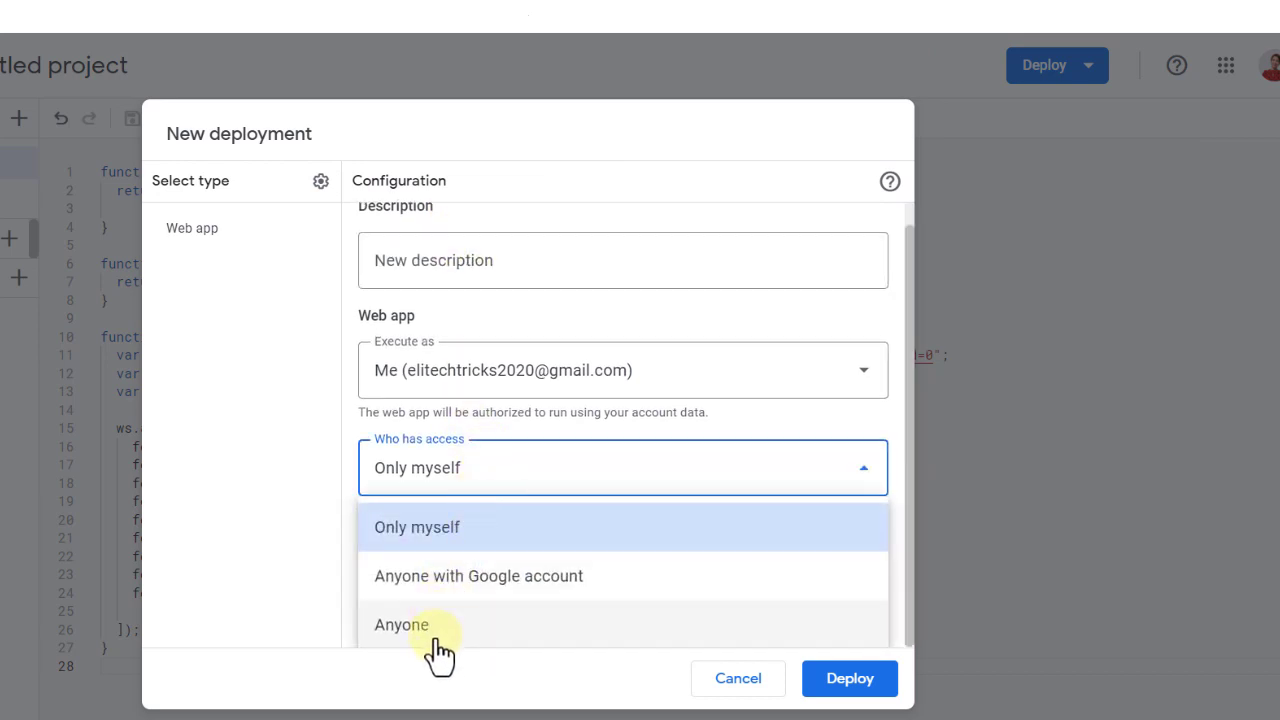
left_click(462, 630)
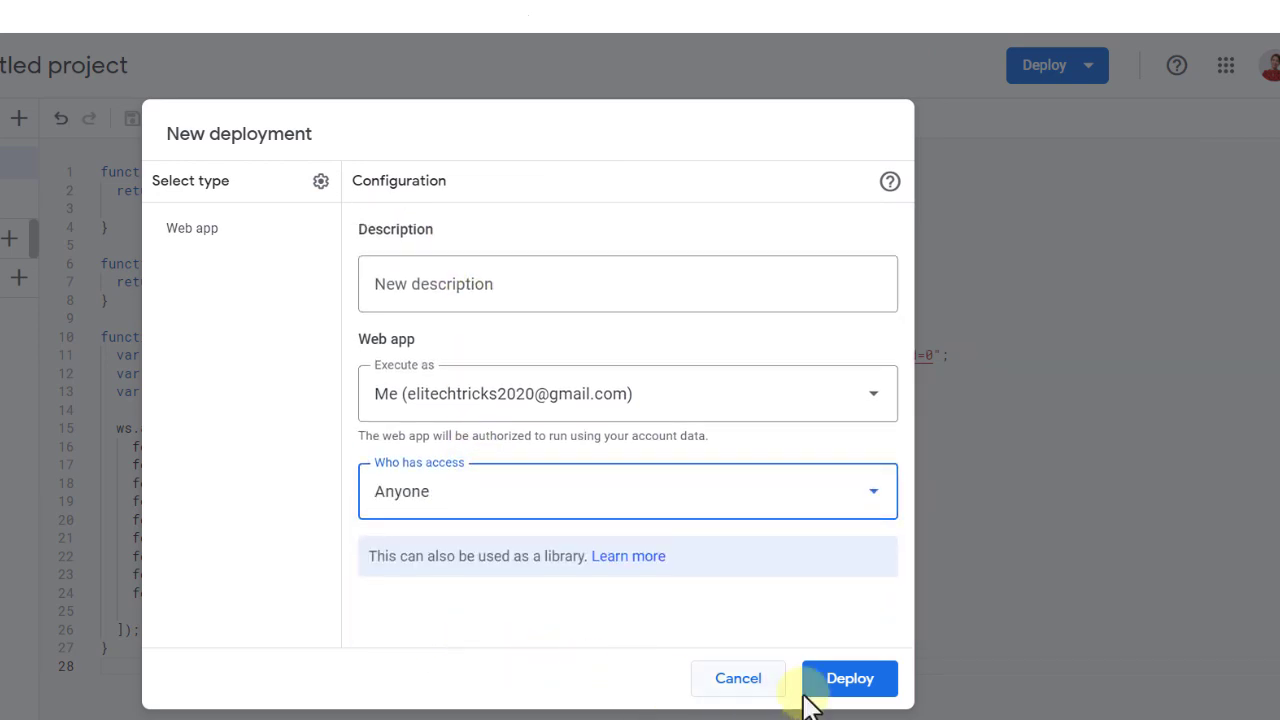
left_click(852, 680)
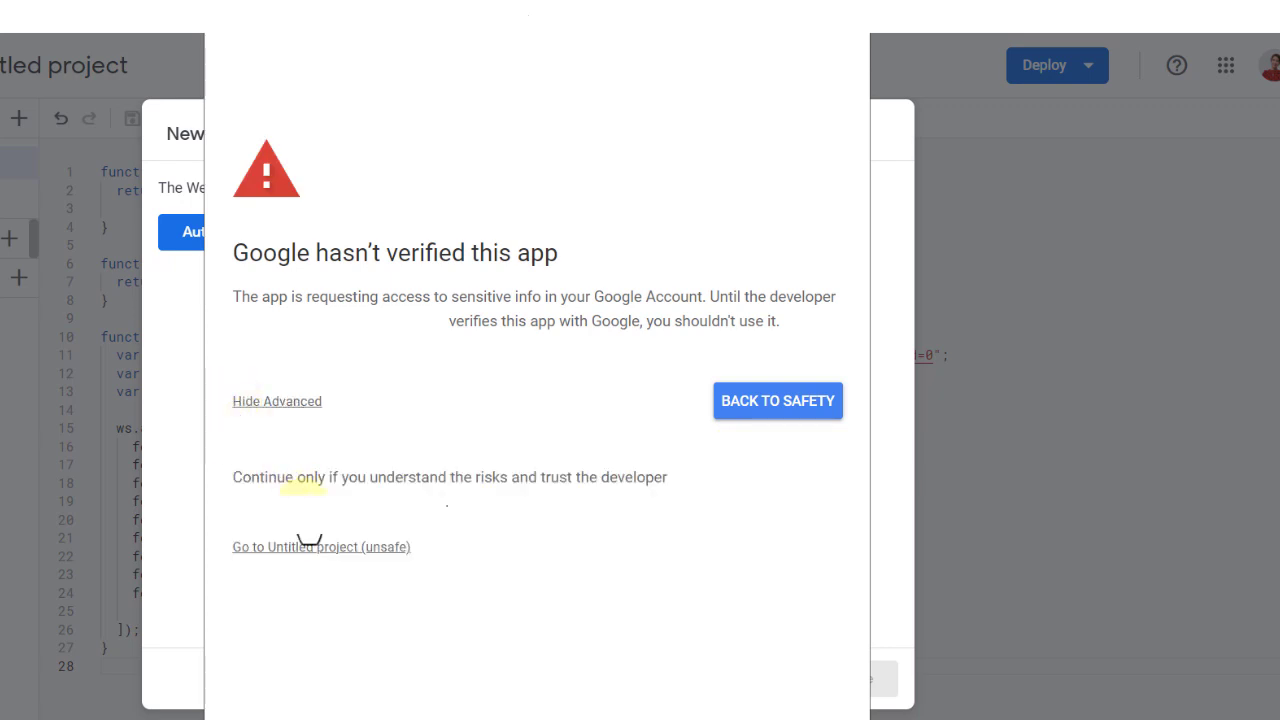
left_click(308, 556)
left_click(625, 640)
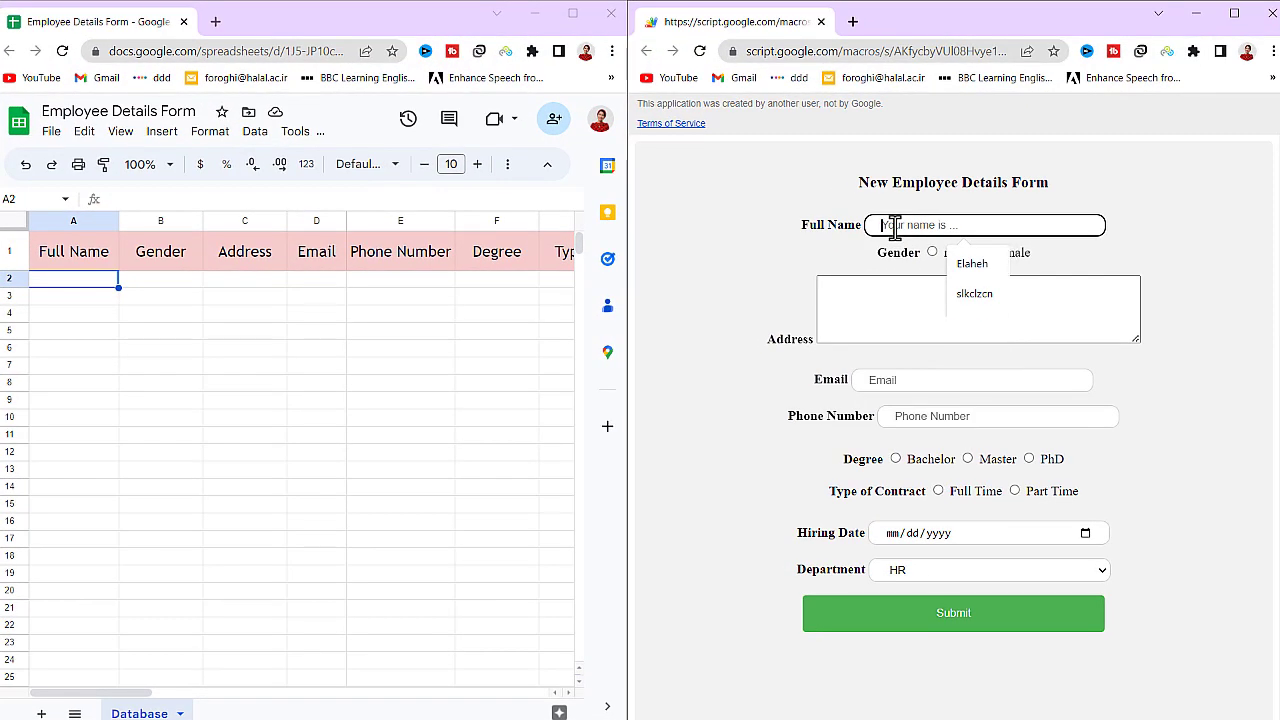
Enter Eli's details: female gender, address, an @e.com email and phone 208208.
type("Eli")
left_click(982, 252)
left_click(939, 290)
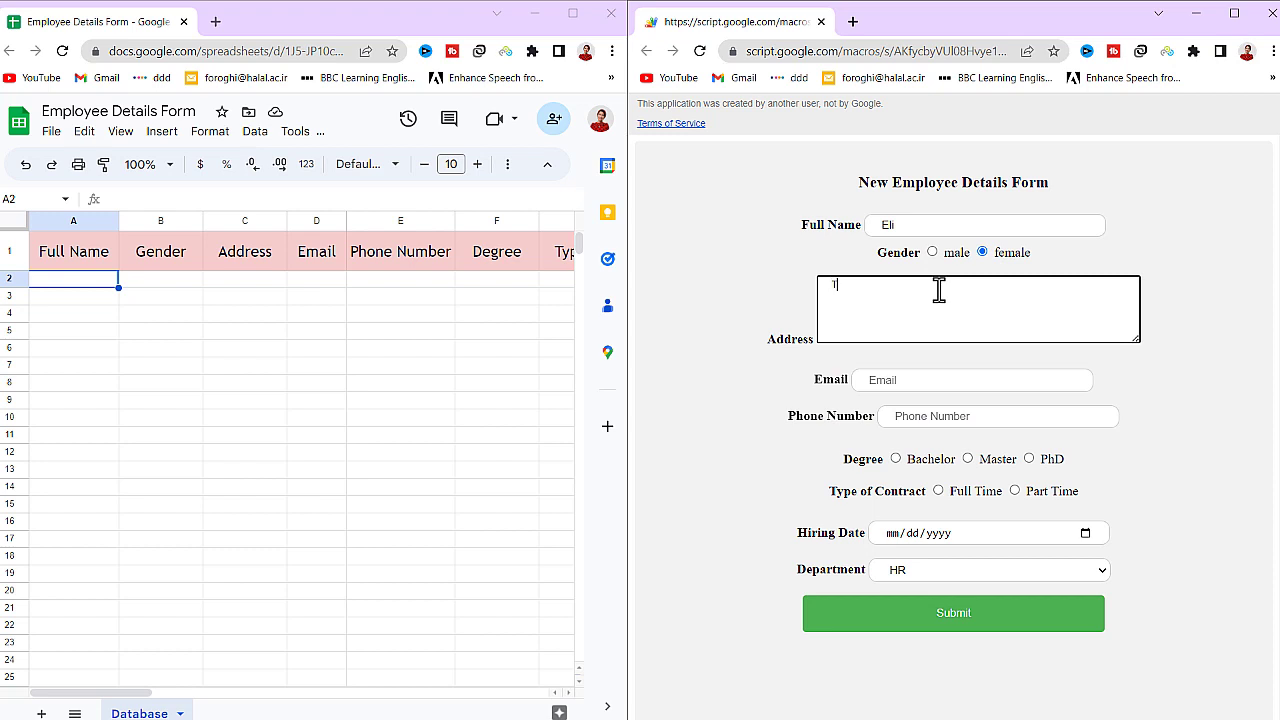
left_click(929, 379)
type("@")
key("BackSpace")
type("@e.com")
left_click(892, 416)
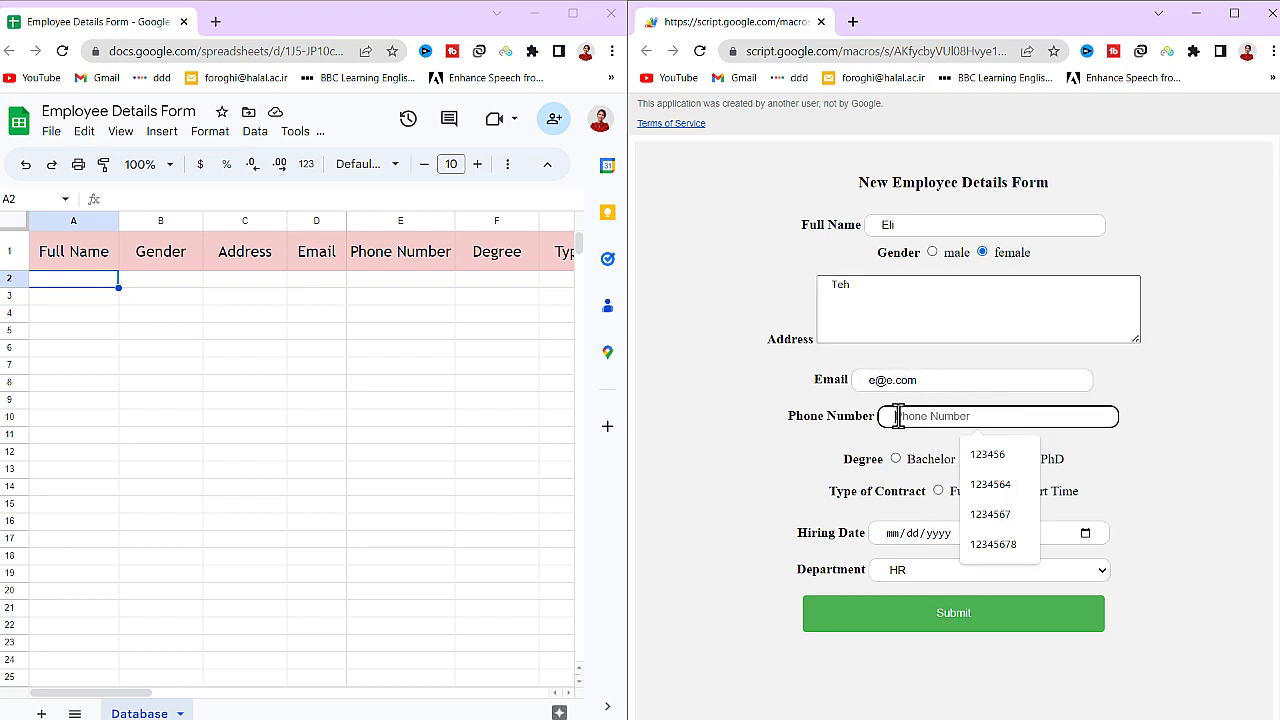
type("208208")
Choose PhD degree, a hiring date and Finance department, then submit the form.
left_click(1029, 458)
left_click(1085, 533)
left_click(967, 430)
left_click(988, 570)
left_click(1051, 612)
left_click(971, 629)
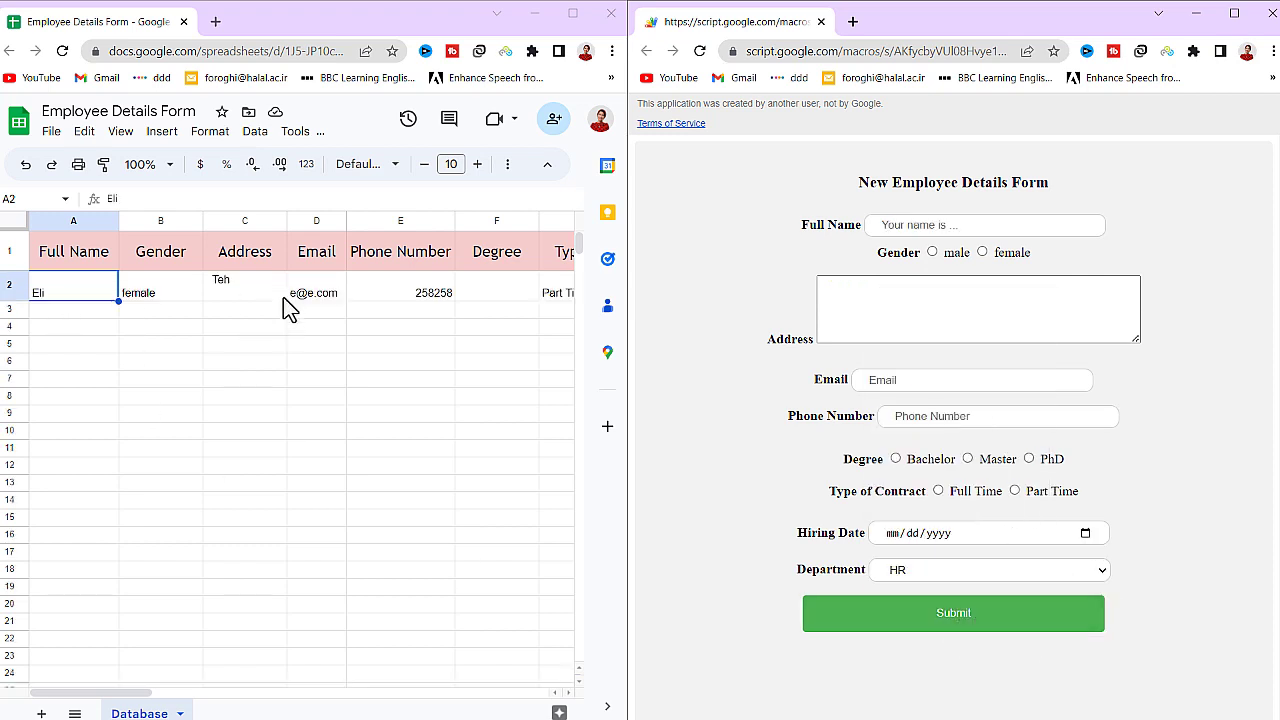